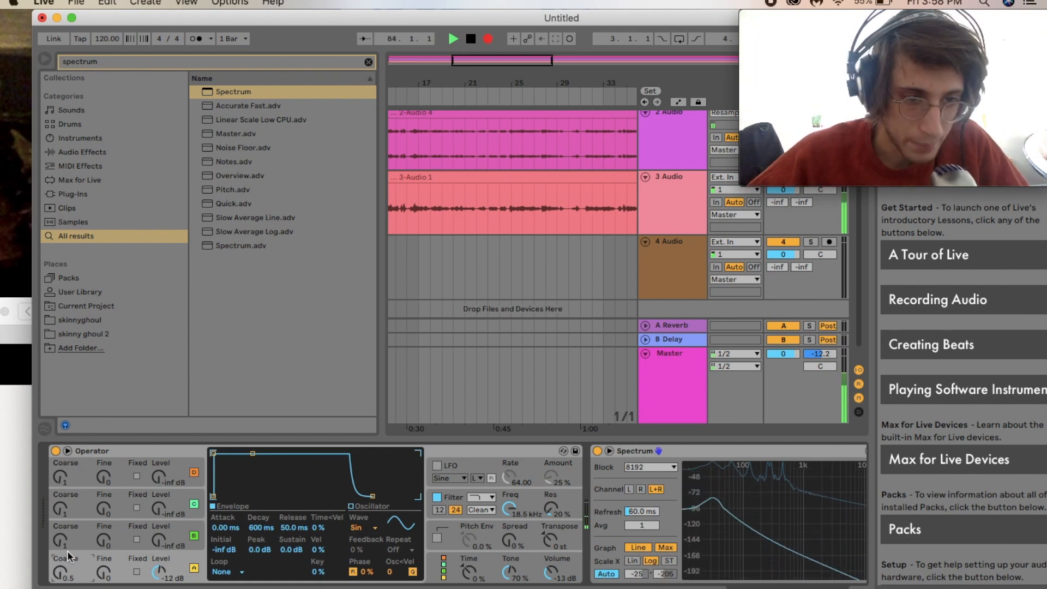
Step: Set oscillator B's coarse tuning to 0.5 and bring its level down to about -51 dB
{"action": "left_click", "coordinate": [61, 539]}
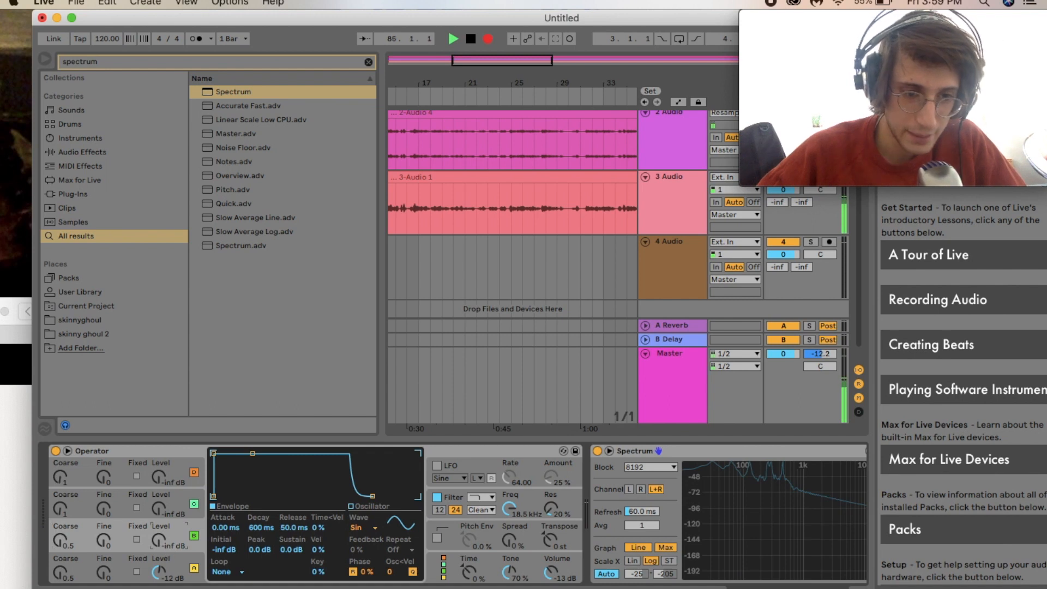
{"action": "left_click", "coordinate": [164, 545]}
{"action": "left_click_drag", "start_coordinate": [164, 545], "coordinate": [165, 532]}
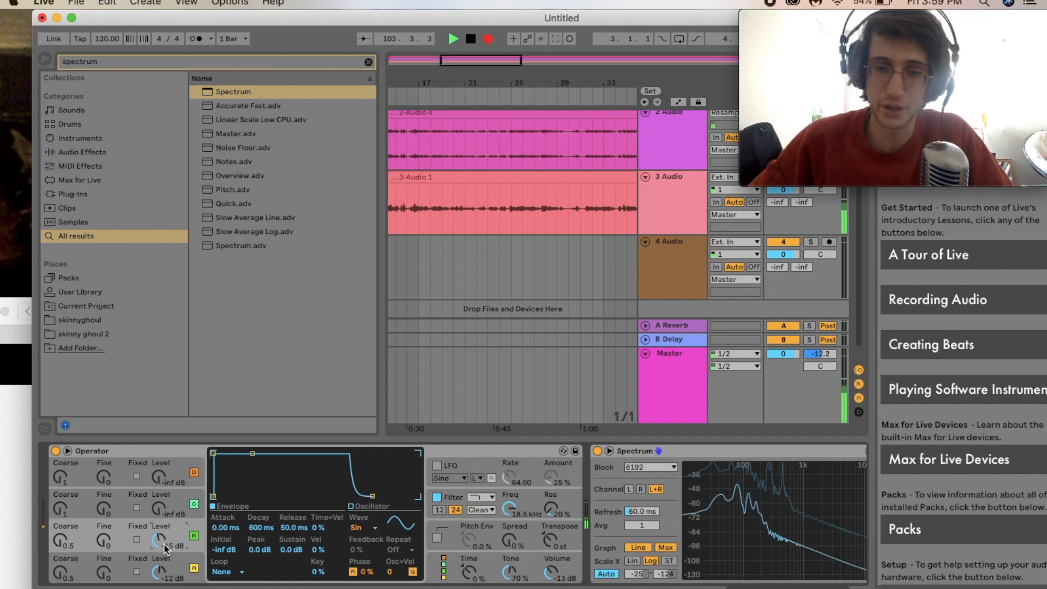
{"action": "left_click_drag", "start_coordinate": [164, 545], "coordinate": [164, 572]}
{"action": "left_click", "coordinate": [62, 541]}
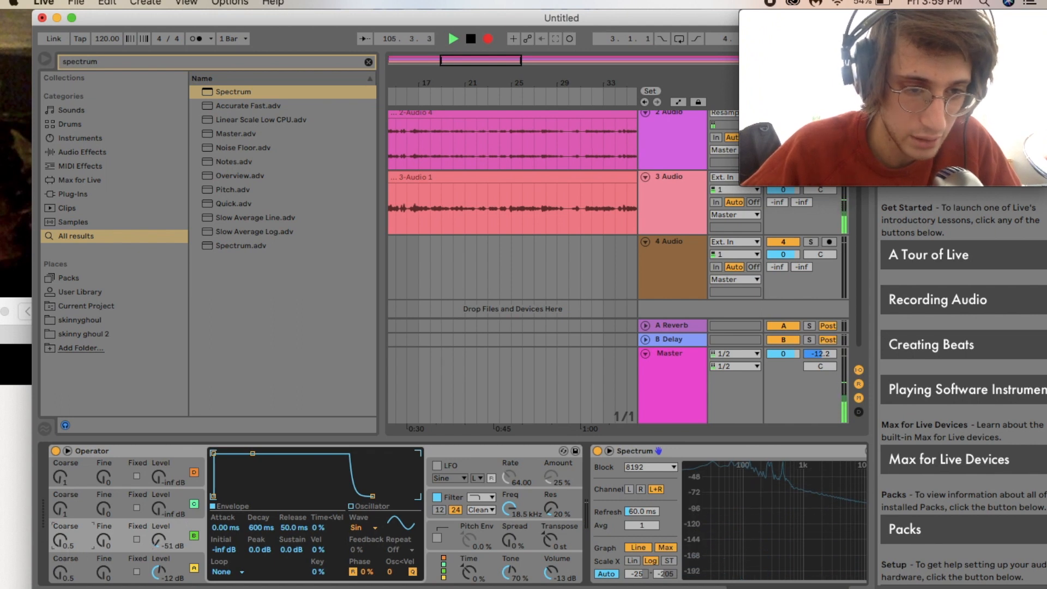
{"action": "left_click_drag", "start_coordinate": [63, 541], "coordinate": [62, 533]}
Step: Raise oscillator A's level to 0.0 dB and set Operator's overall volume to about -5.4 dB
{"action": "left_click_drag", "start_coordinate": [170, 572], "coordinate": [170, 551]}
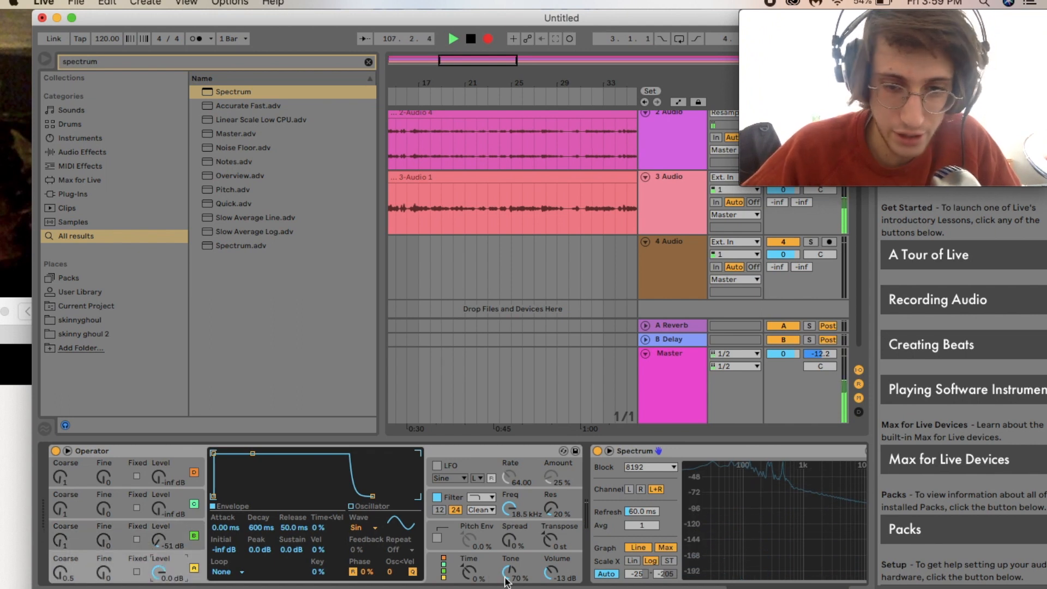
{"action": "left_click", "coordinate": [551, 571]}
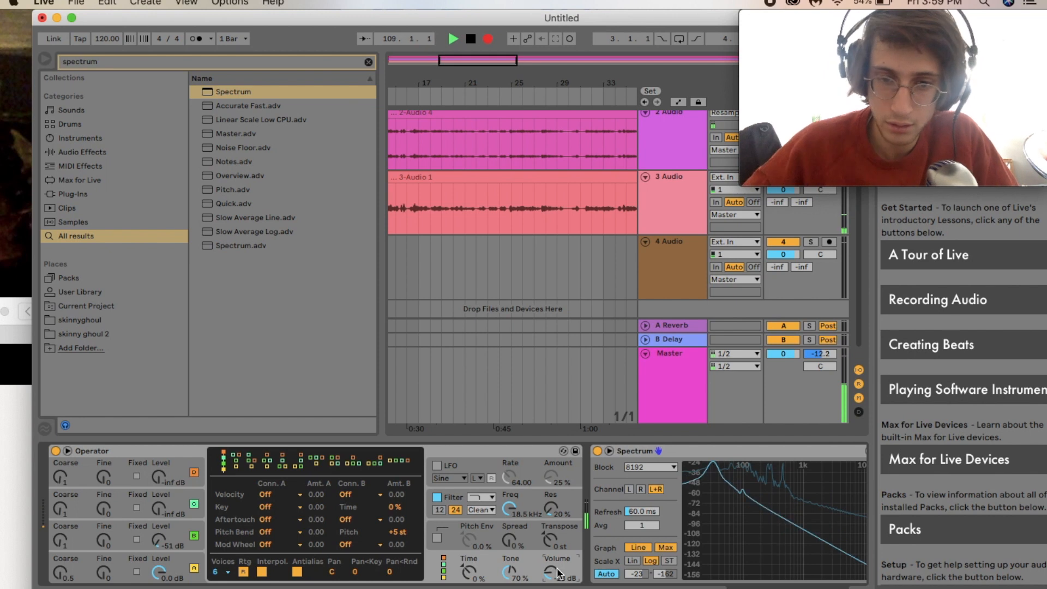
{"action": "left_click_drag", "start_coordinate": [557, 573], "coordinate": [557, 565]}
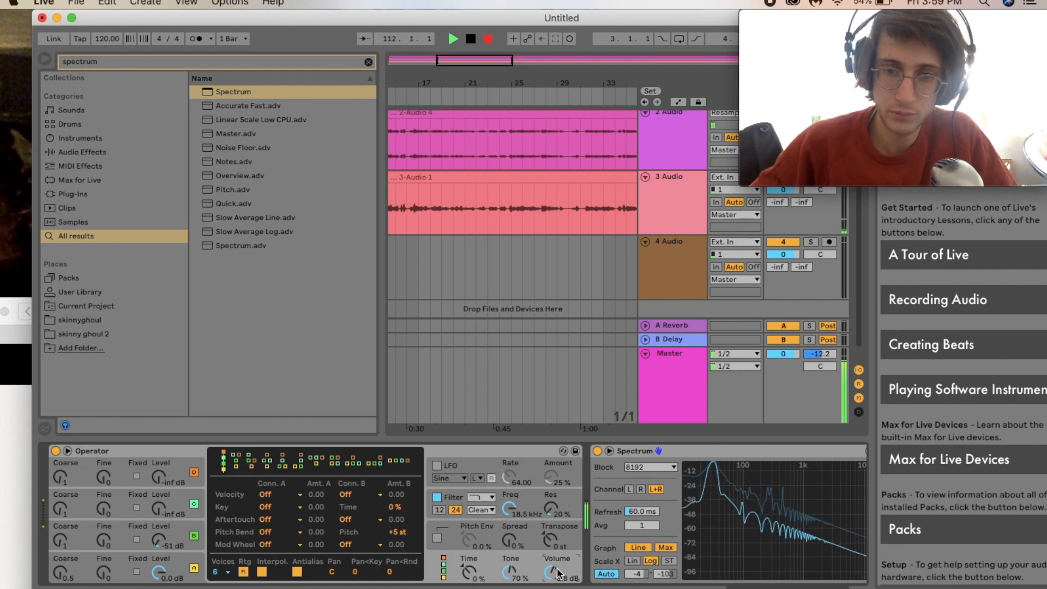
{"action": "left_click", "coordinate": [176, 565]}
{"action": "left_click", "coordinate": [177, 571]}
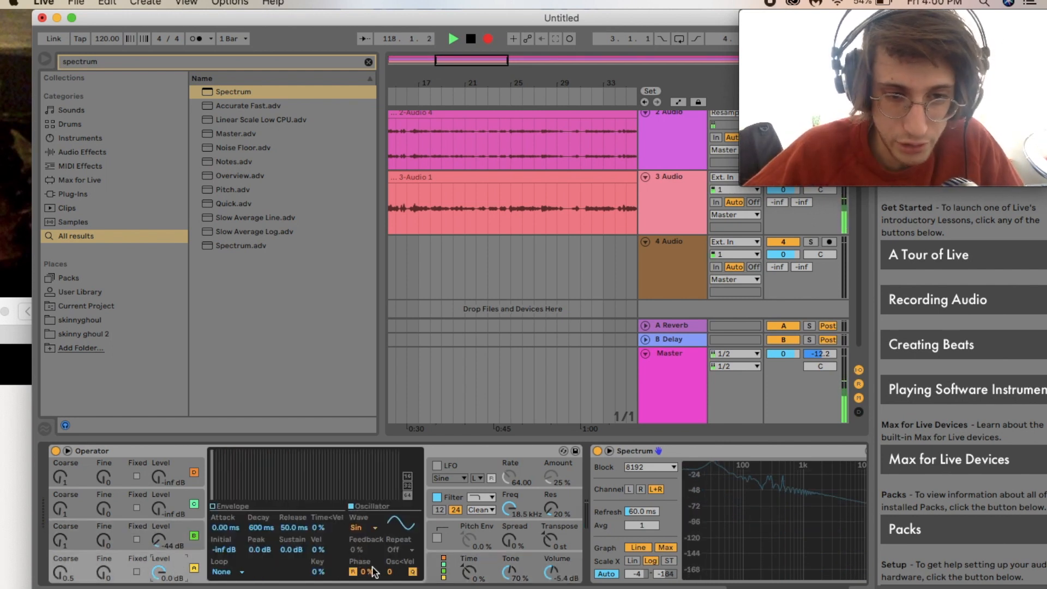
Step: Lower Operator's overall volume to -7.7 dB and sweep oscillator B's phase up to 100 % and back to 52 %
{"action": "left_click", "coordinate": [165, 533]}
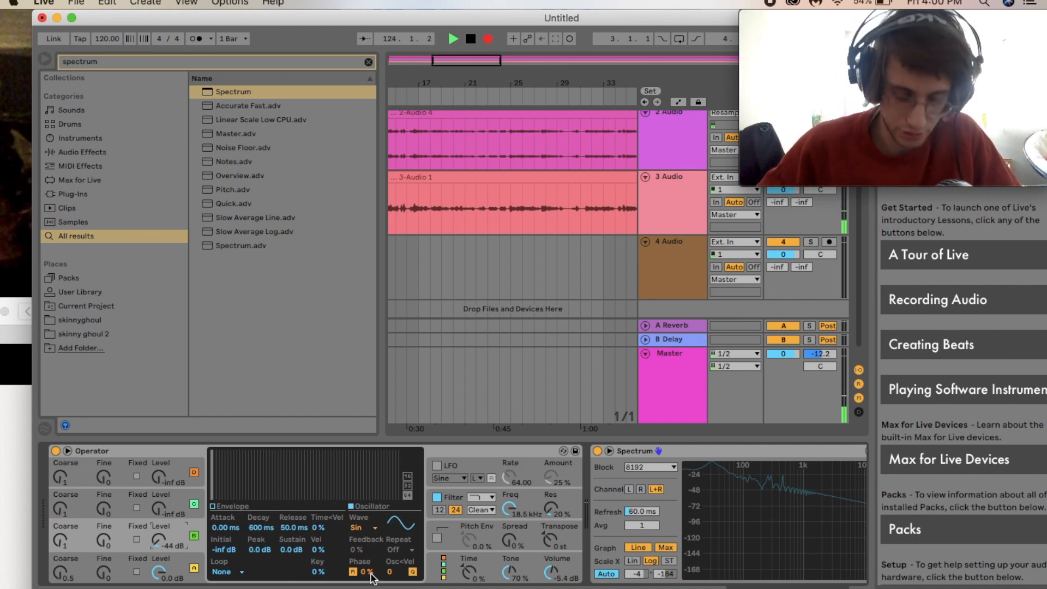
{"action": "left_click", "coordinate": [560, 576]}
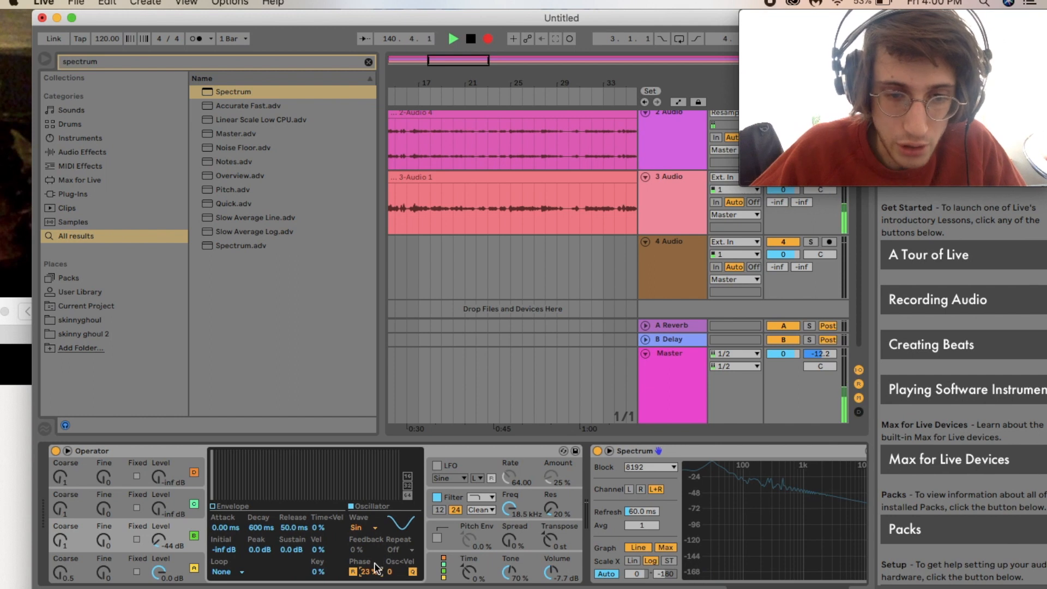
{"action": "left_click_drag", "start_coordinate": [372, 571], "coordinate": [372, 578]}
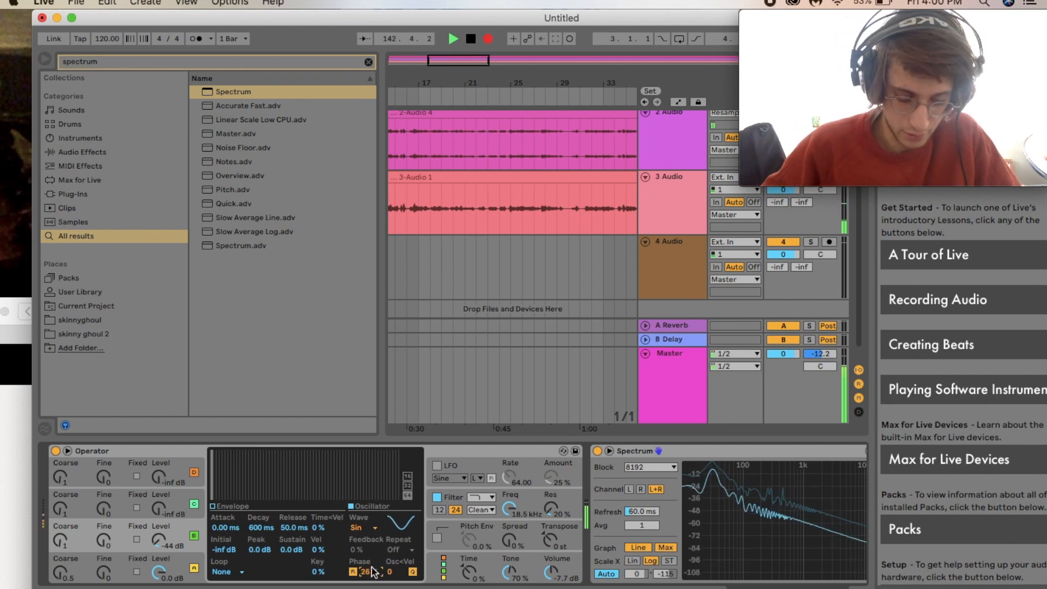
{"action": "left_click_drag", "start_coordinate": [377, 574], "coordinate": [375, 563]}
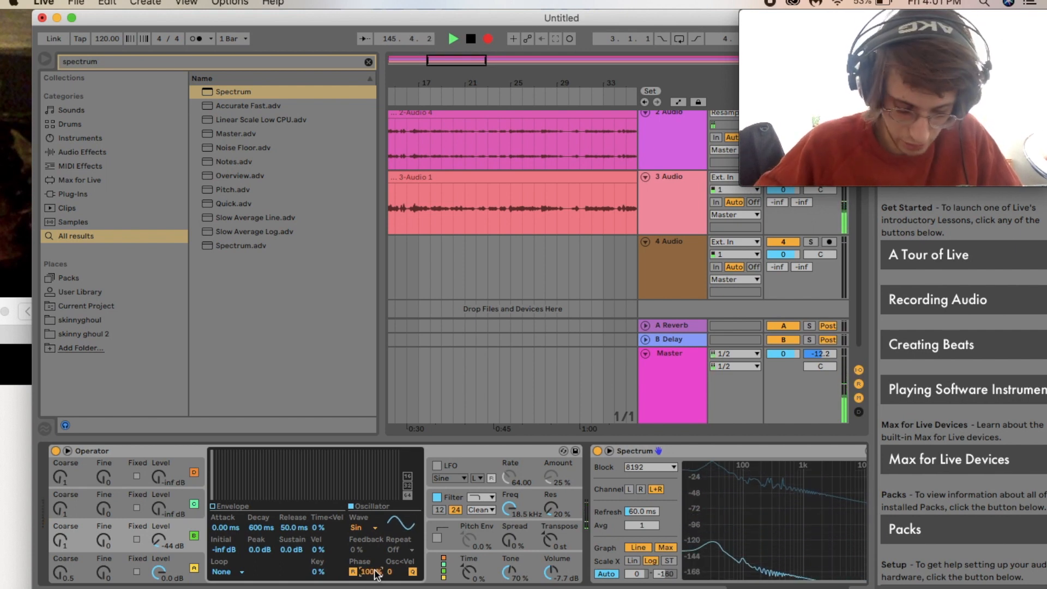
{"action": "left_click_drag", "start_coordinate": [375, 572], "coordinate": [375, 576]}
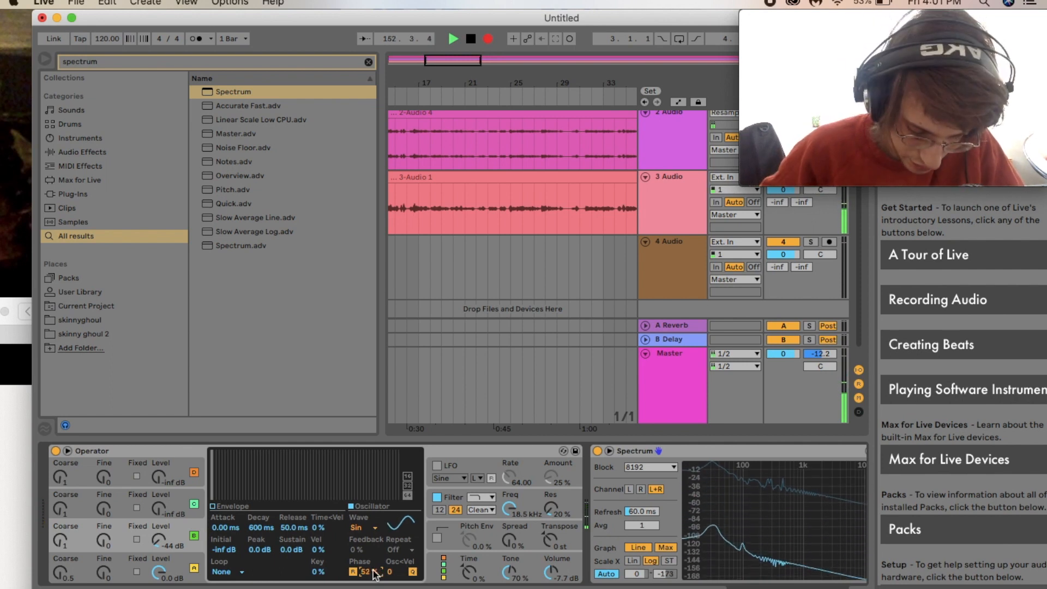
Step: Sweep oscillator A's phase through values such as 94 % and finish at 100 %
{"action": "left_click", "coordinate": [185, 570]}
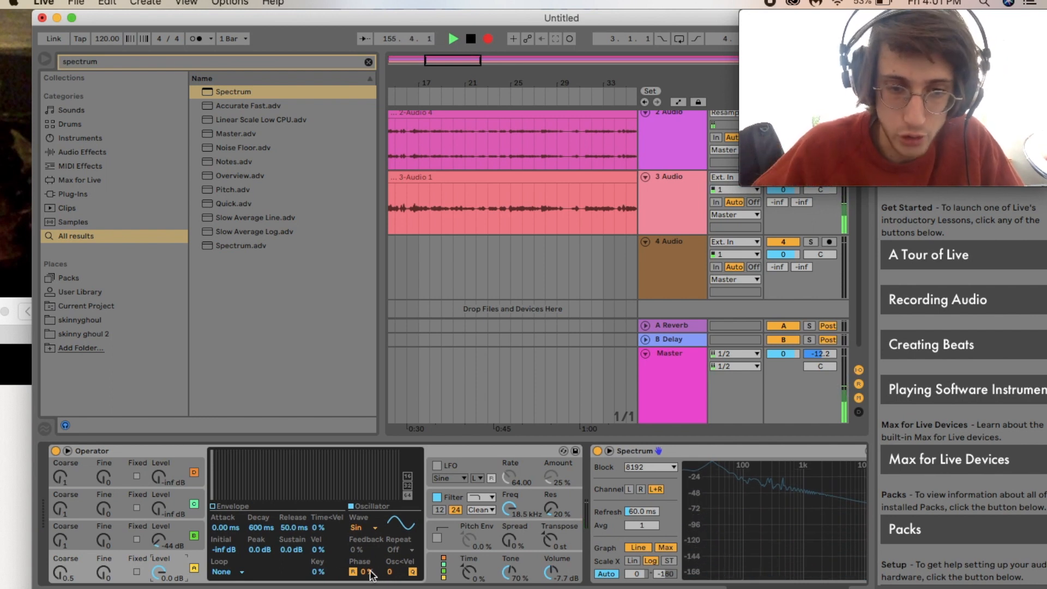
{"action": "left_click_drag", "start_coordinate": [369, 572], "coordinate": [371, 575]}
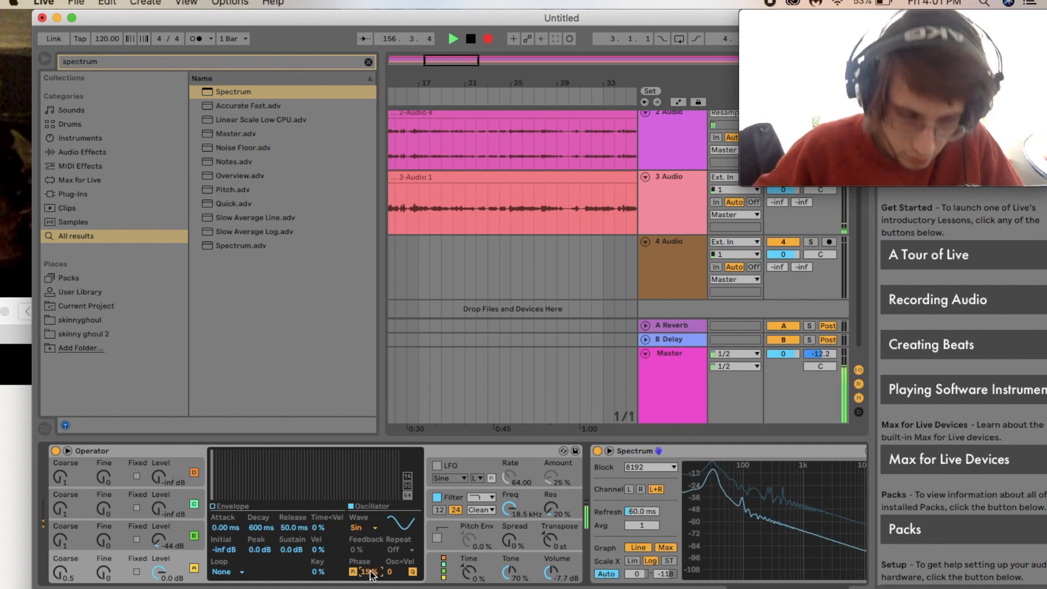
{"action": "left_click_drag", "start_coordinate": [371, 575], "coordinate": [371, 575]}
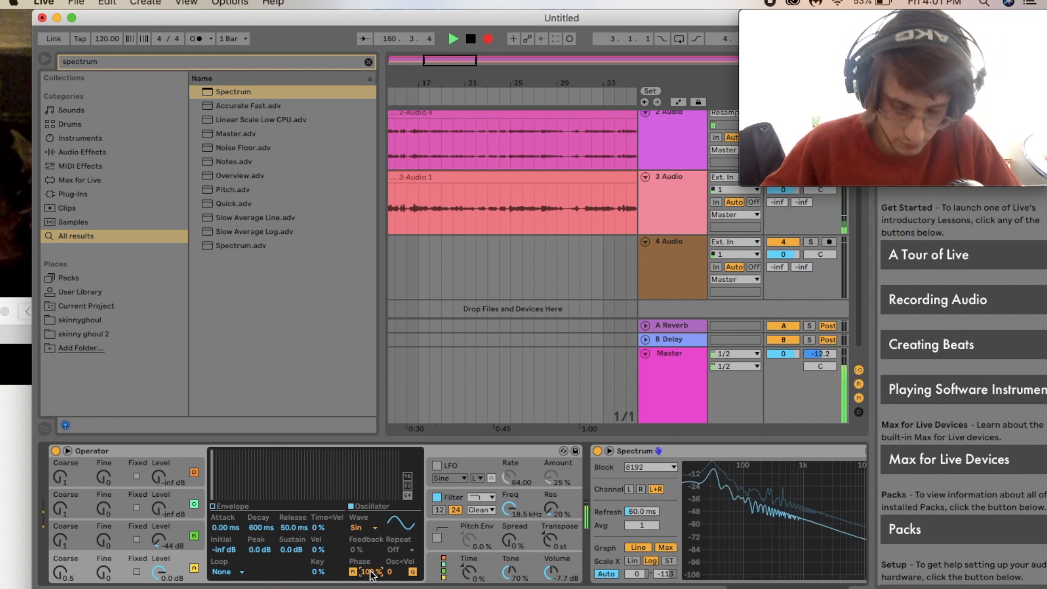
{"action": "left_click_drag", "start_coordinate": [371, 576], "coordinate": [371, 578]}
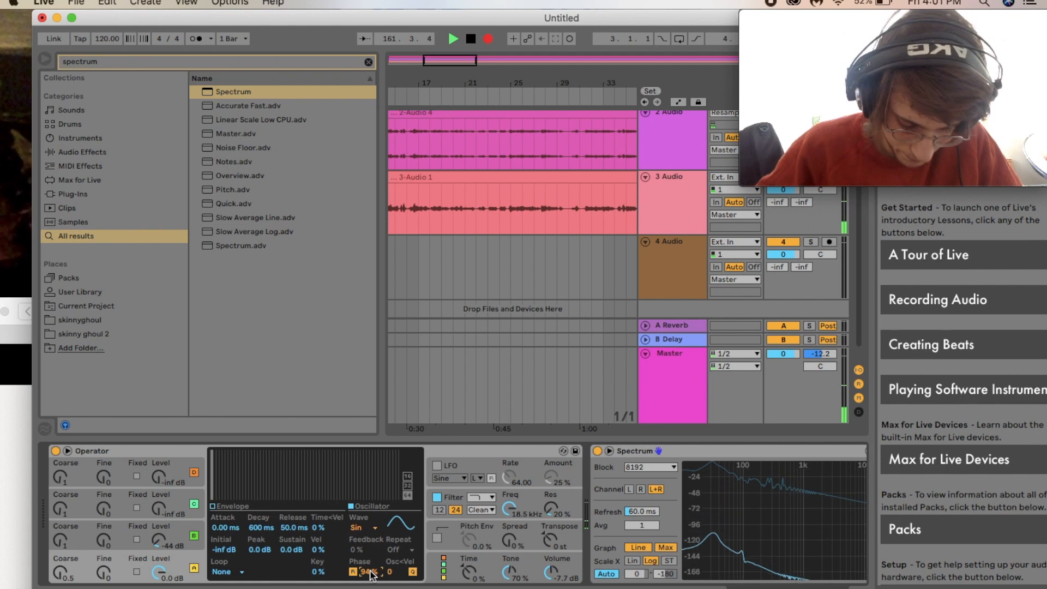
{"action": "left_click_drag", "start_coordinate": [370, 576], "coordinate": [371, 573]}
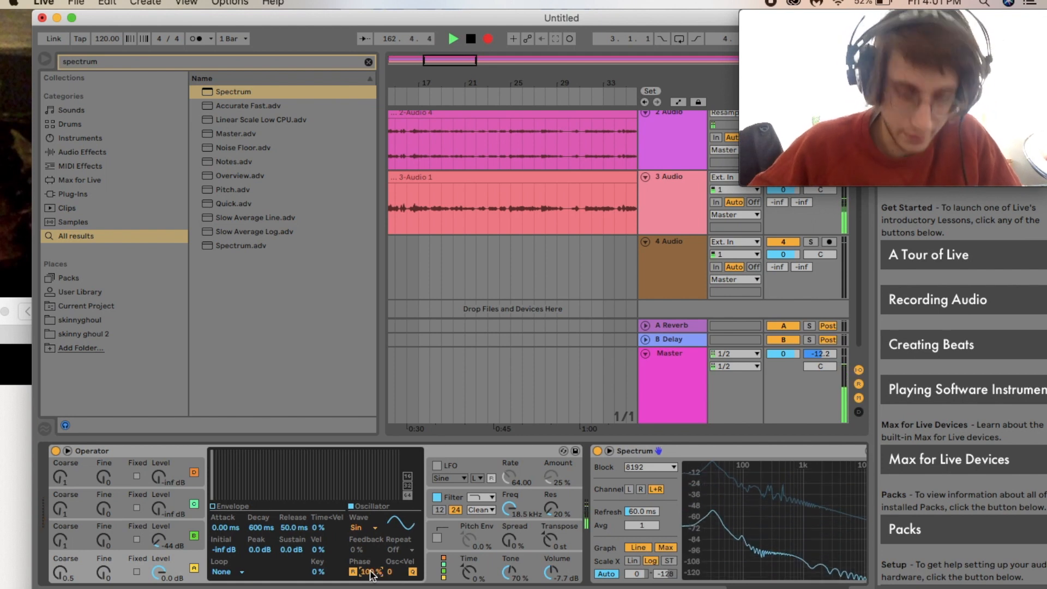
Step: Turn on Operator's LFO, set its amount to 26 %, and toggle its routing to oscillator C
{"action": "left_click", "coordinate": [197, 539]}
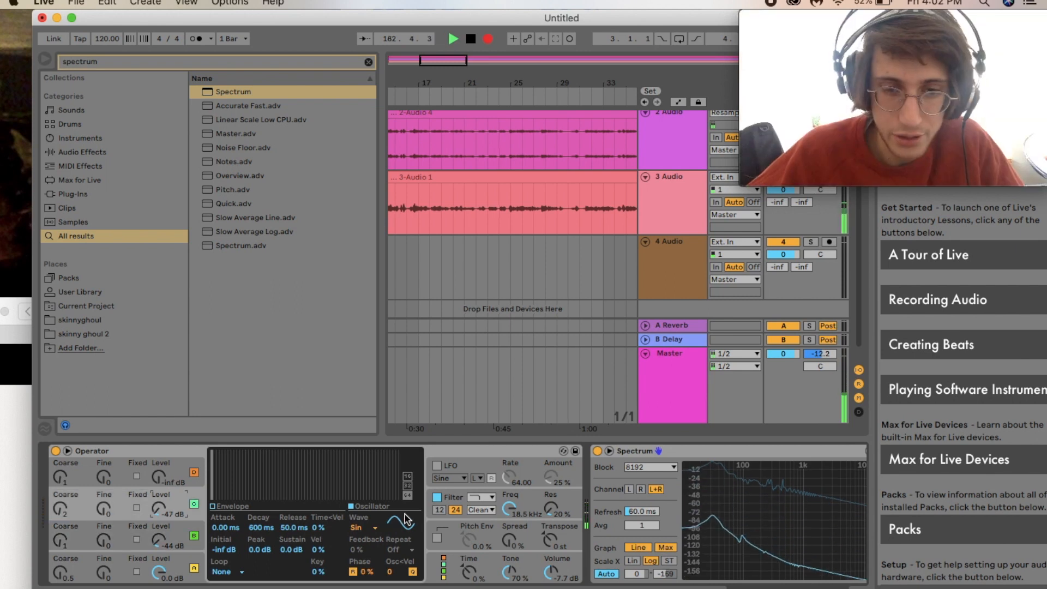
{"action": "left_click", "coordinate": [463, 472]}
{"action": "left_click", "coordinate": [438, 466]}
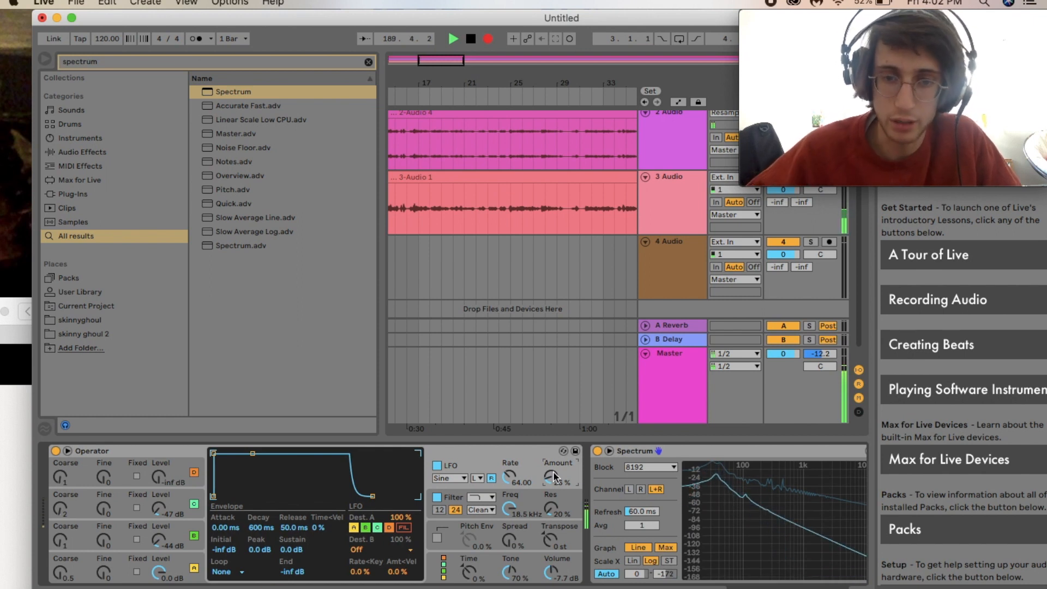
{"action": "left_click_drag", "start_coordinate": [554, 475], "coordinate": [547, 478]}
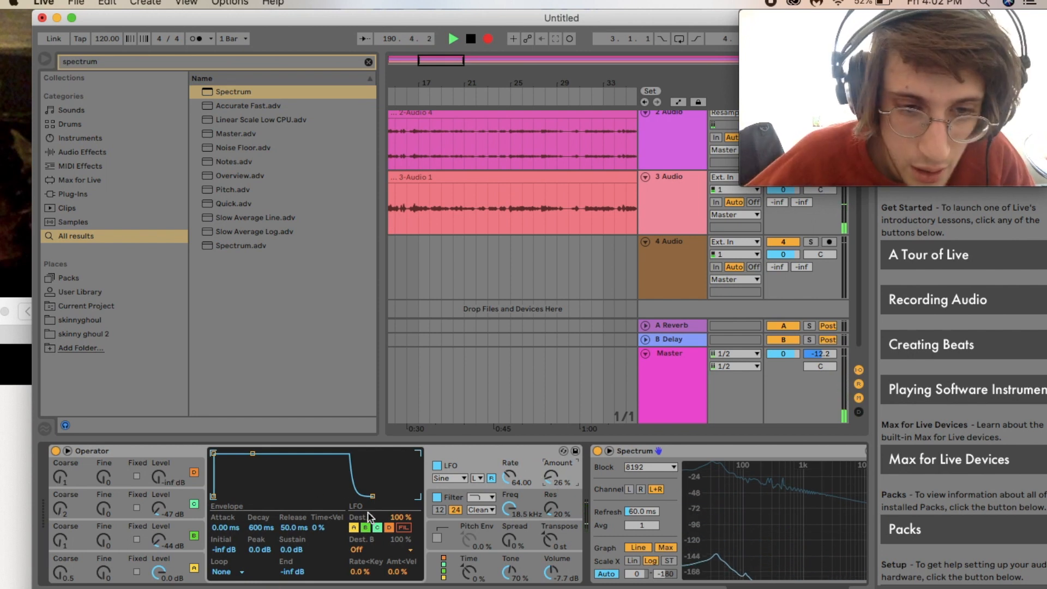
{"action": "left_click", "coordinate": [377, 528]}
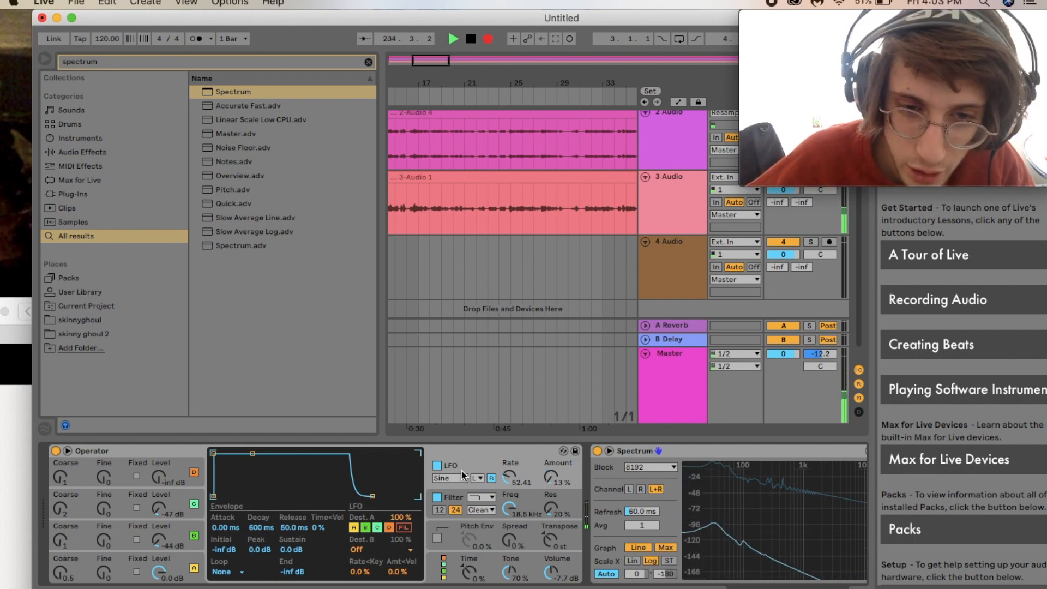
Step: Try the Triangle waveform for the LFO and switch it to SwDown
{"action": "left_click", "coordinate": [461, 477]}
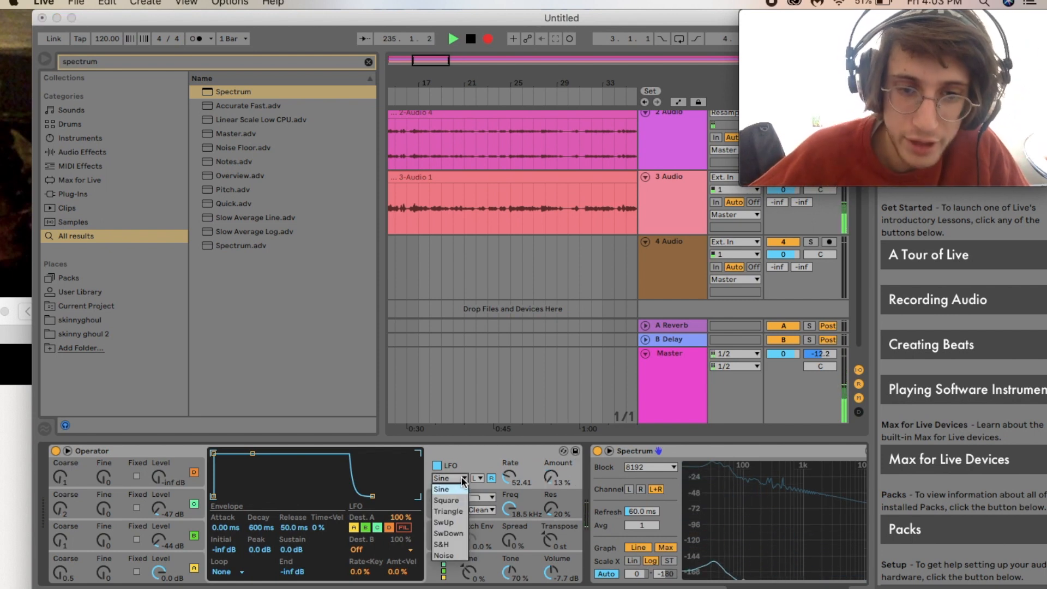
{"action": "left_click", "coordinate": [461, 512]}
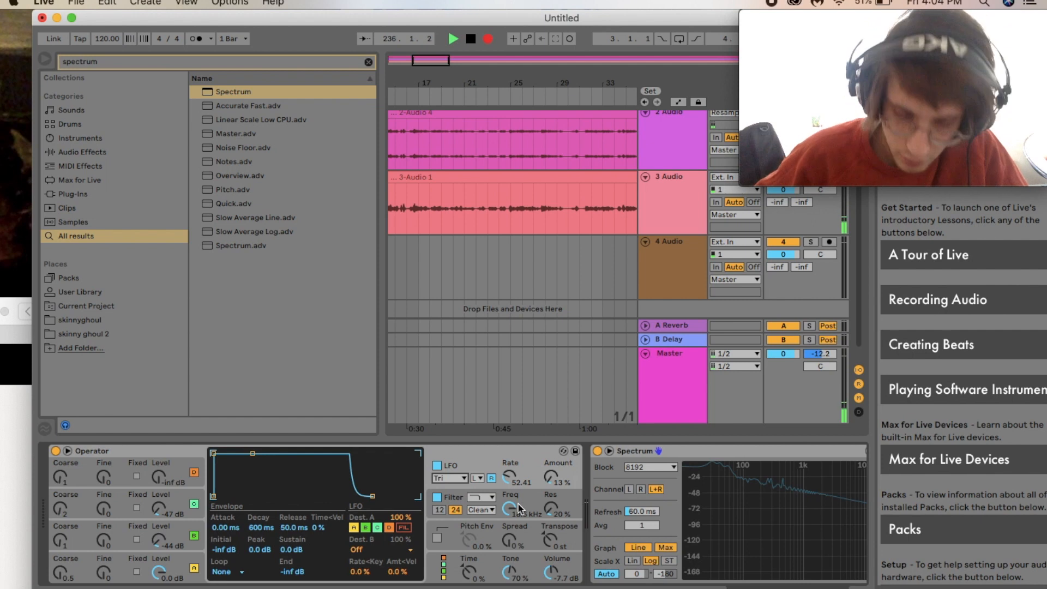
{"action": "left_click", "coordinate": [459, 479]}
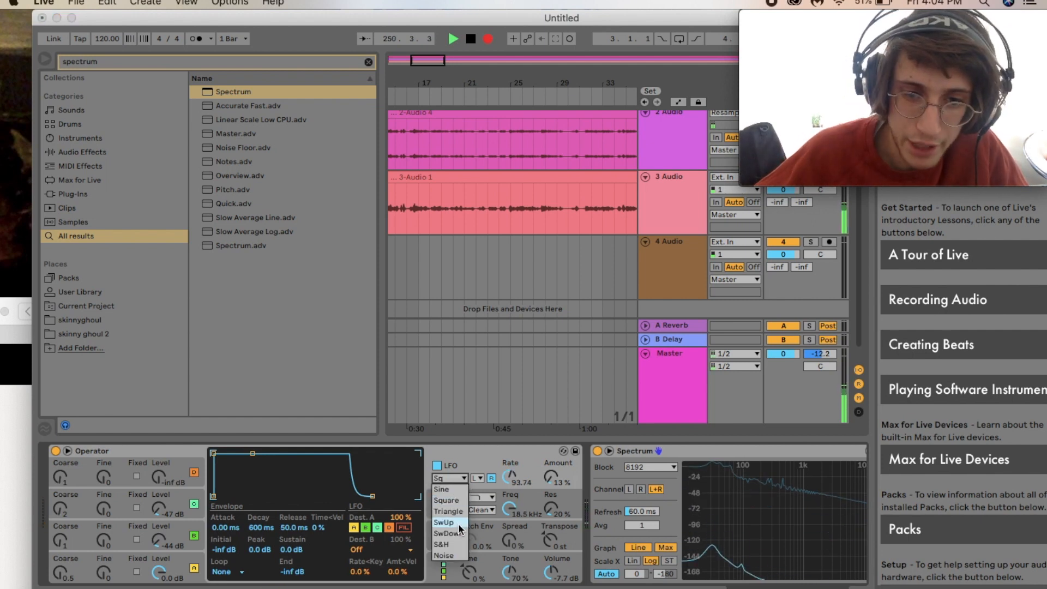
{"action": "left_click", "coordinate": [460, 529]}
Step: Adjust the LFO's rate and amount, ending at a rate of 64.51 and an amount of 73 %
{"action": "left_click_drag", "start_coordinate": [511, 488], "coordinate": [511, 507]}
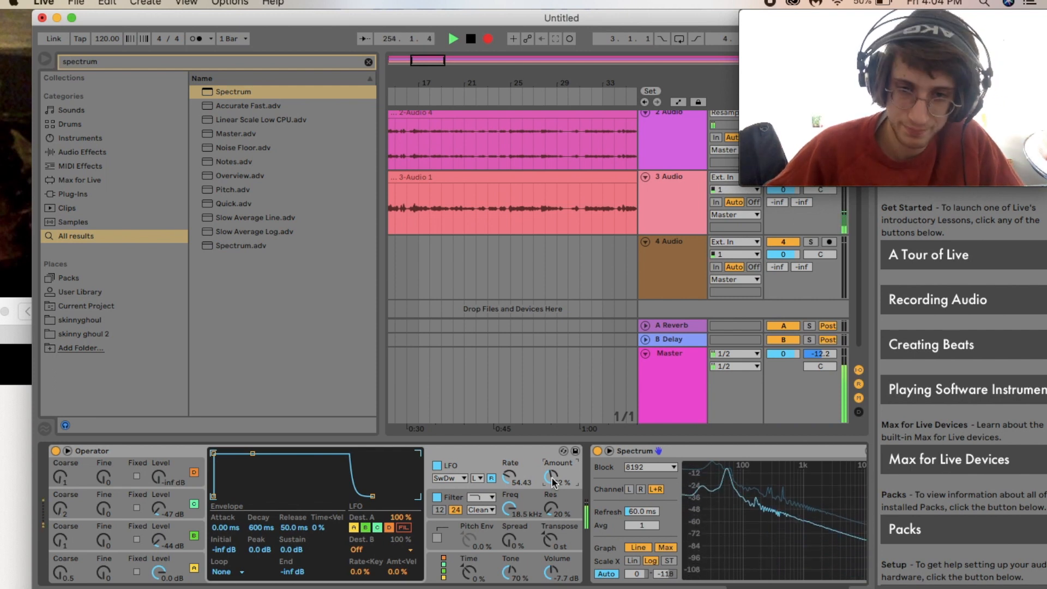
{"action": "mouse_move", "coordinate": [517, 476]}
{"action": "left_mouse_down"}
{"action": "mouse_move", "coordinate": [517, 452]}
{"action": "mouse_move", "coordinate": [511, 476]}
{"action": "left_mouse_up"}
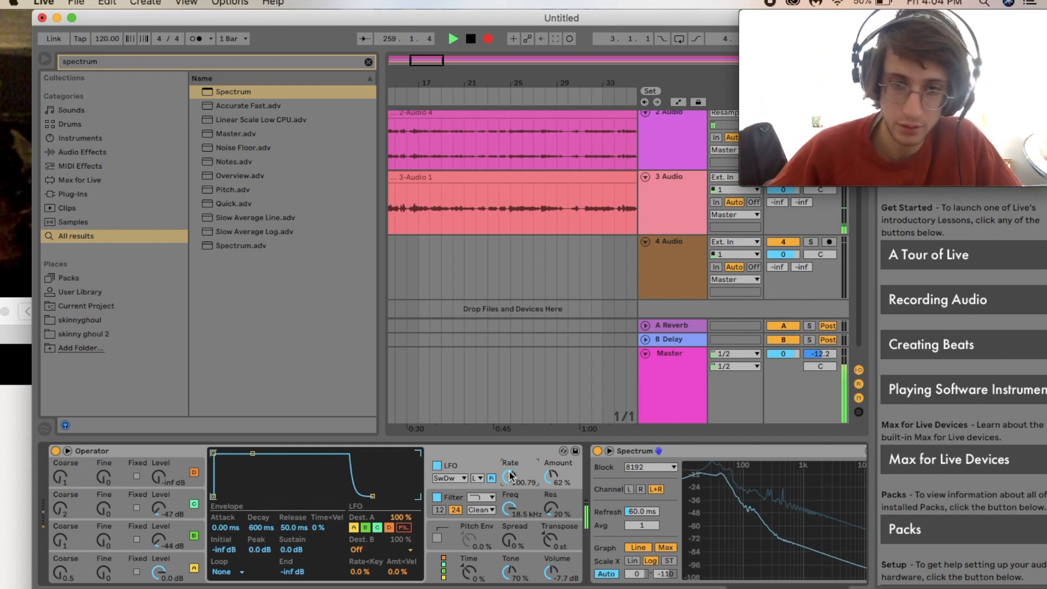
{"action": "left_click", "coordinate": [551, 477]}
{"action": "left_click_drag", "start_coordinate": [551, 476], "coordinate": [551, 464]}
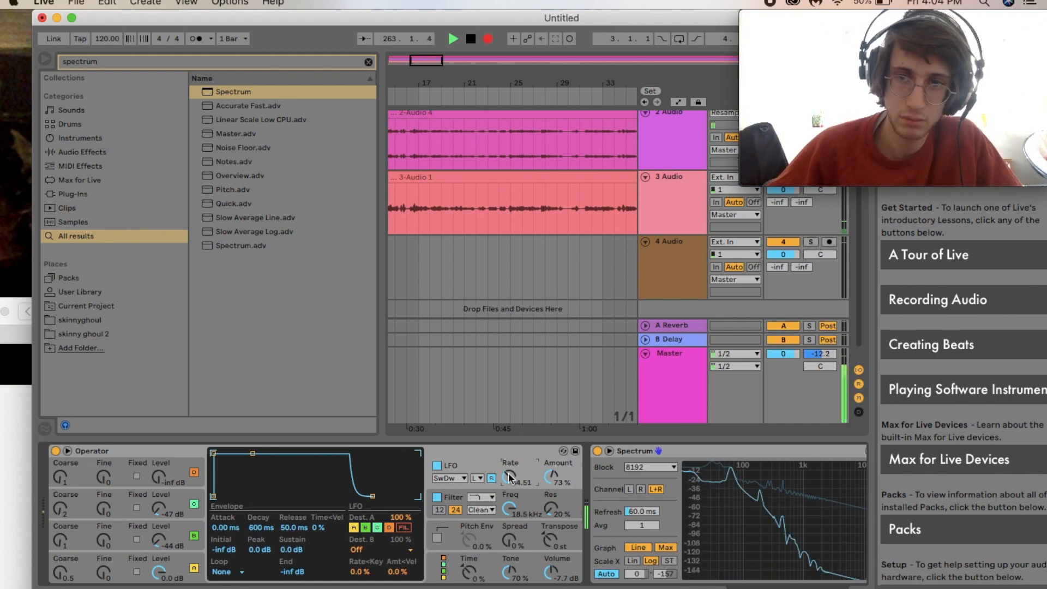
Step: Enable Operator's pitch envelope, show its slope settings, and raise the envelope amount to 83 %
{"action": "left_click", "coordinate": [457, 499]}
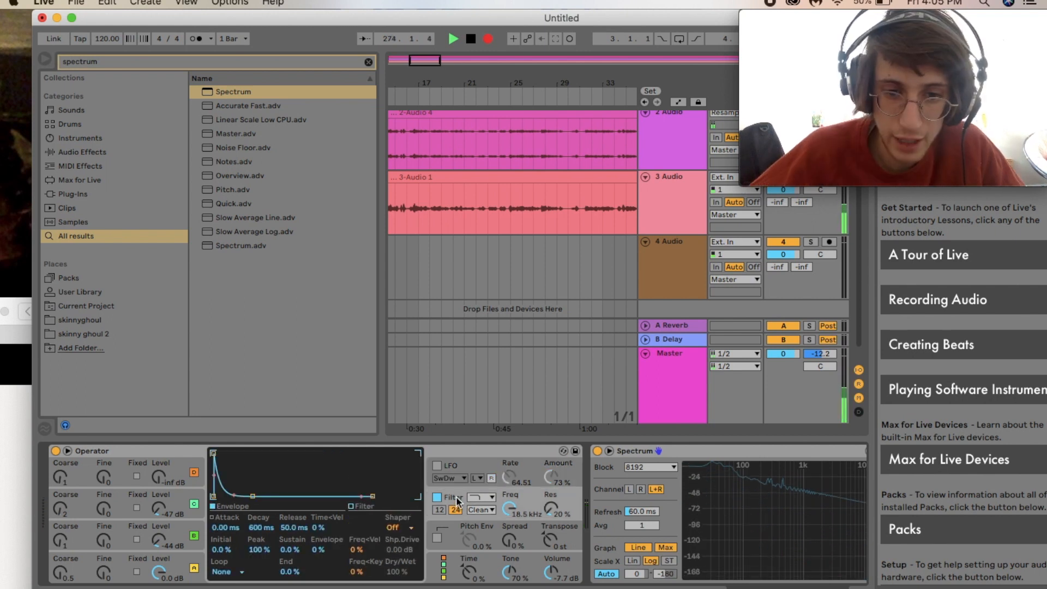
{"action": "left_click", "coordinate": [459, 535]}
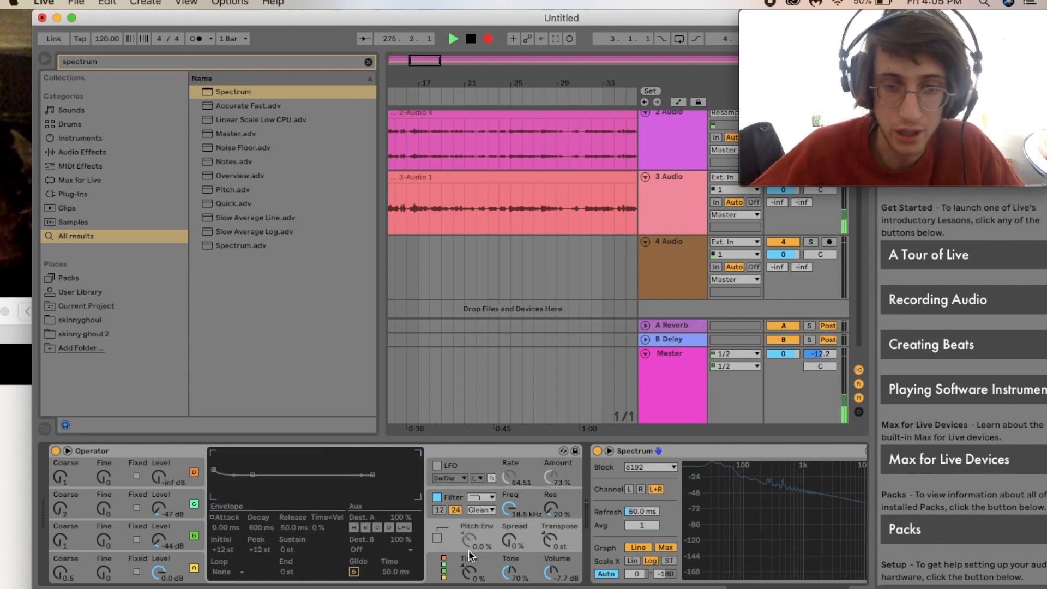
{"action": "left_click", "coordinate": [437, 539]}
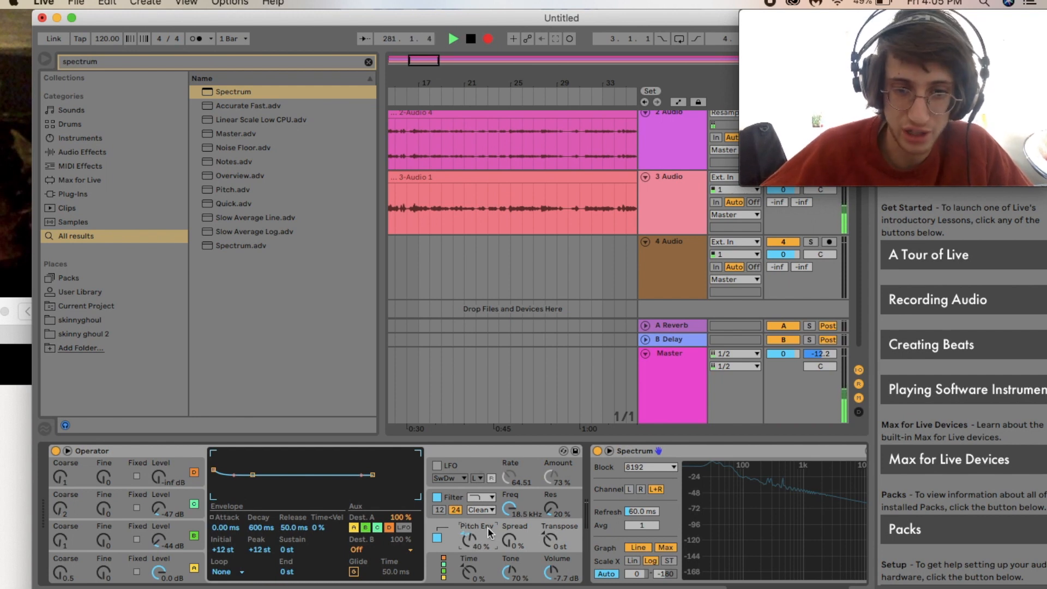
{"action": "left_click", "coordinate": [236, 473]}
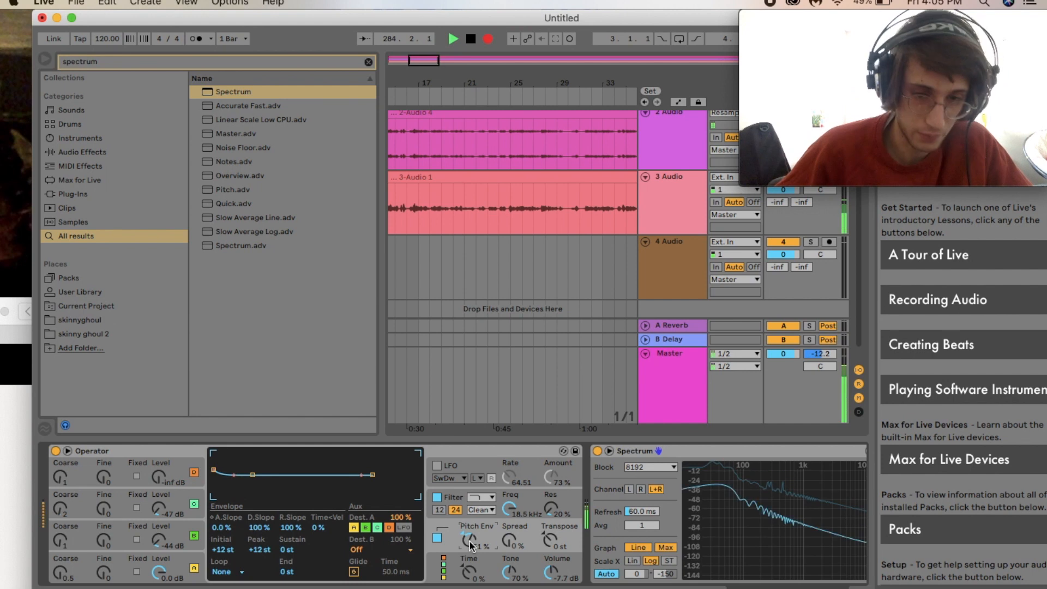
{"action": "left_click_drag", "start_coordinate": [469, 541], "coordinate": [468, 502]}
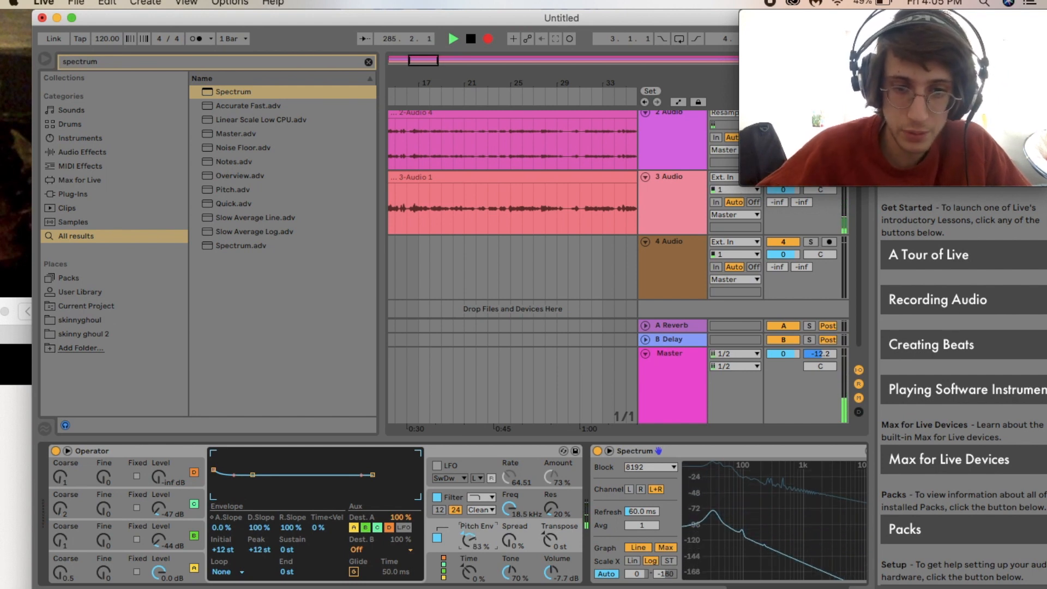
Step: Try Operator's global Time at 100 %, bring it to 52 %, and set the pitch envelope amount to 65 %
{"action": "left_click_drag", "start_coordinate": [469, 571], "coordinate": [469, 534]}
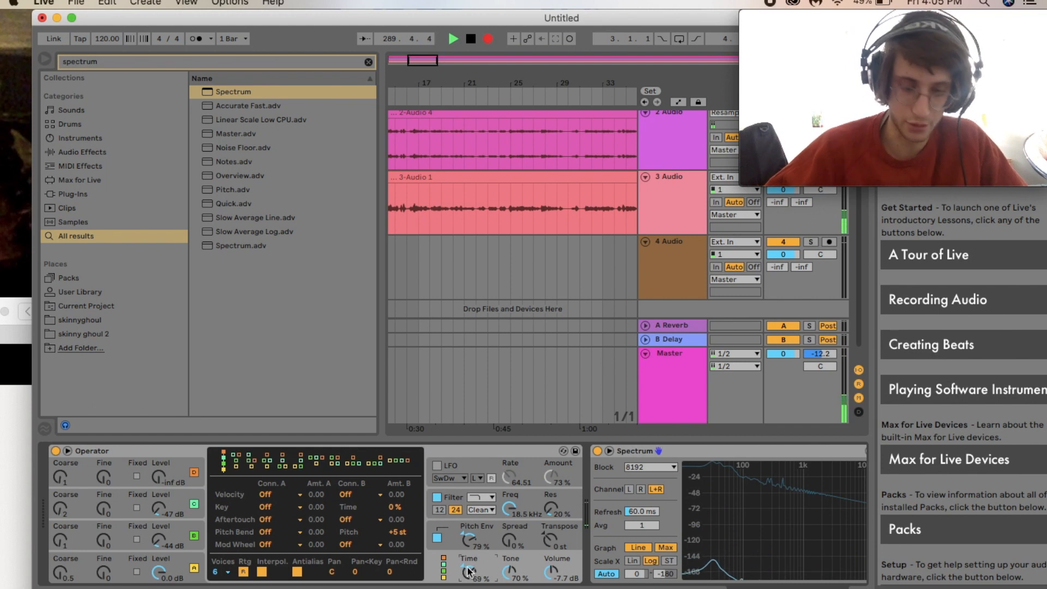
{"action": "left_click_drag", "start_coordinate": [469, 571], "coordinate": [469, 553]}
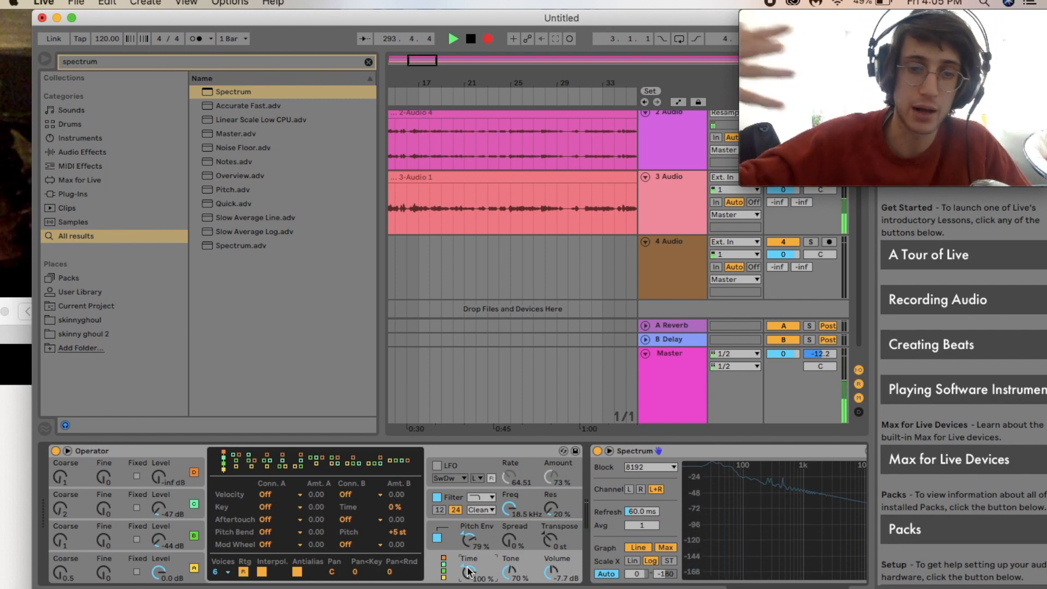
{"action": "left_click_drag", "start_coordinate": [475, 538], "coordinate": [475, 529]}
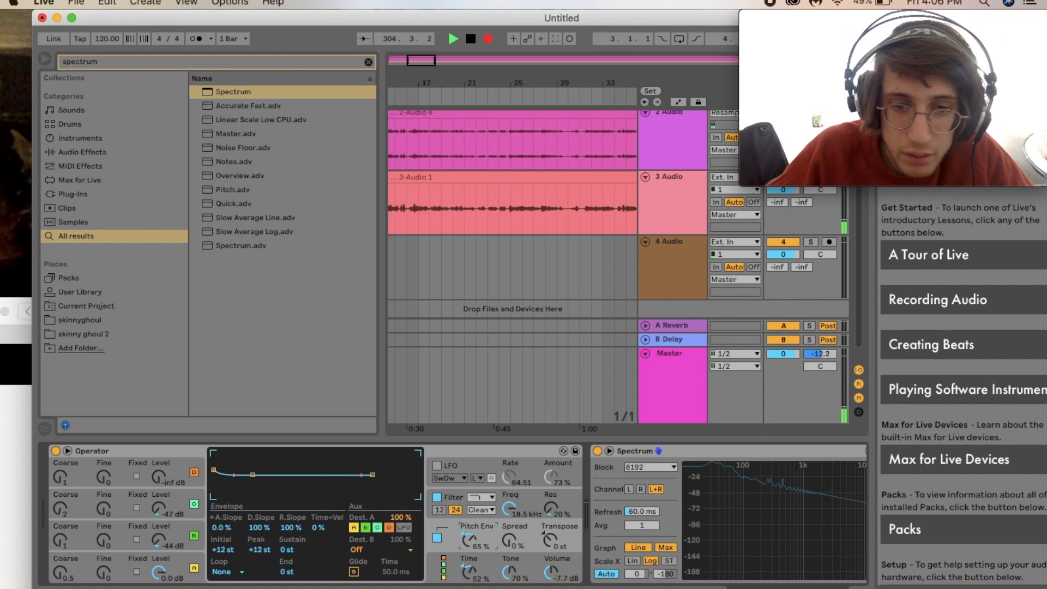
Step: Shape the pitch envelope with a 71 % amount, 1.62 ms attack and +28 st peak, and set Operator's global Time to 20 %
{"action": "left_click_drag", "start_coordinate": [468, 570], "coordinate": [469, 579]}
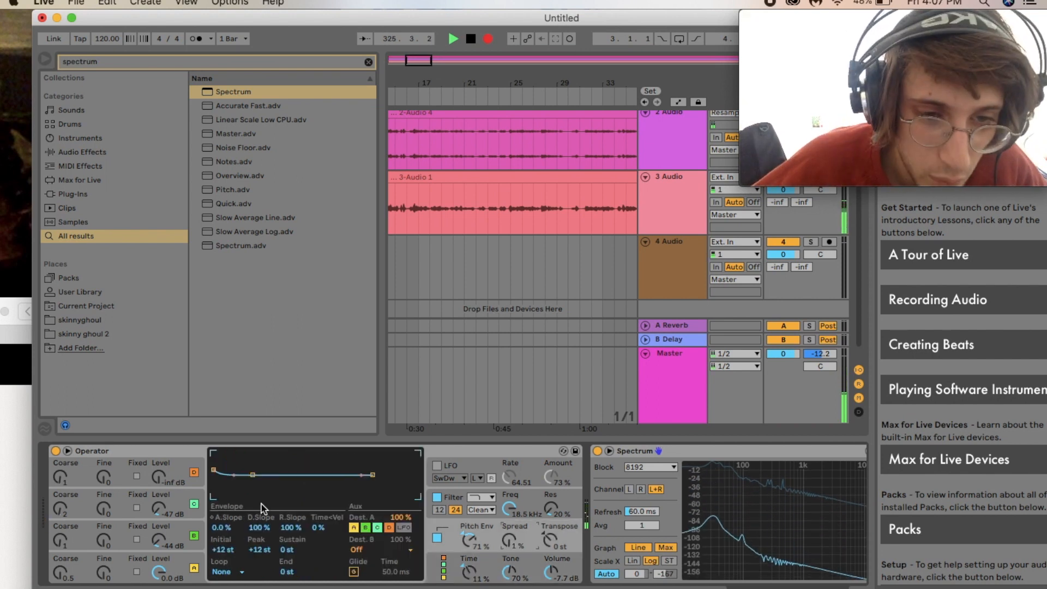
{"action": "left_click_drag", "start_coordinate": [220, 472], "coordinate": [223, 468]}
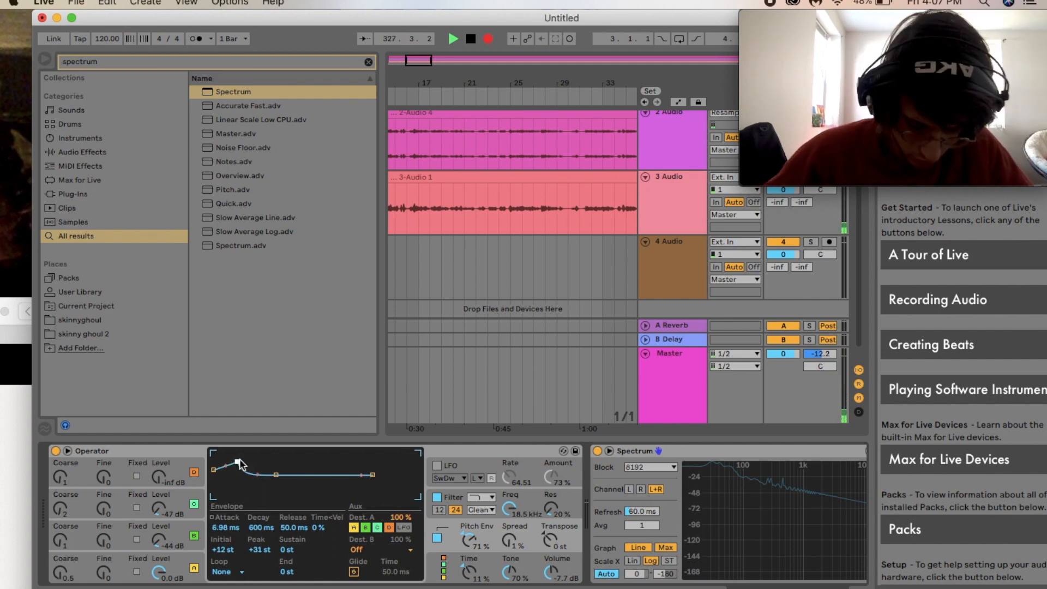
{"action": "left_click_drag", "start_coordinate": [240, 465], "coordinate": [230, 463]}
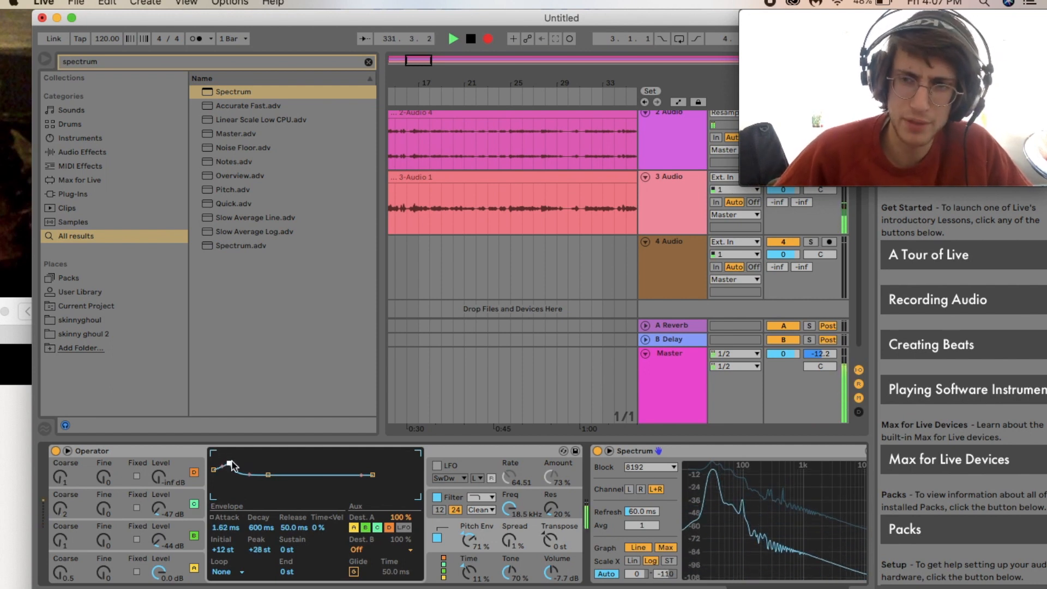
{"action": "left_click", "coordinate": [489, 554]}
{"action": "left_click", "coordinate": [482, 540]}
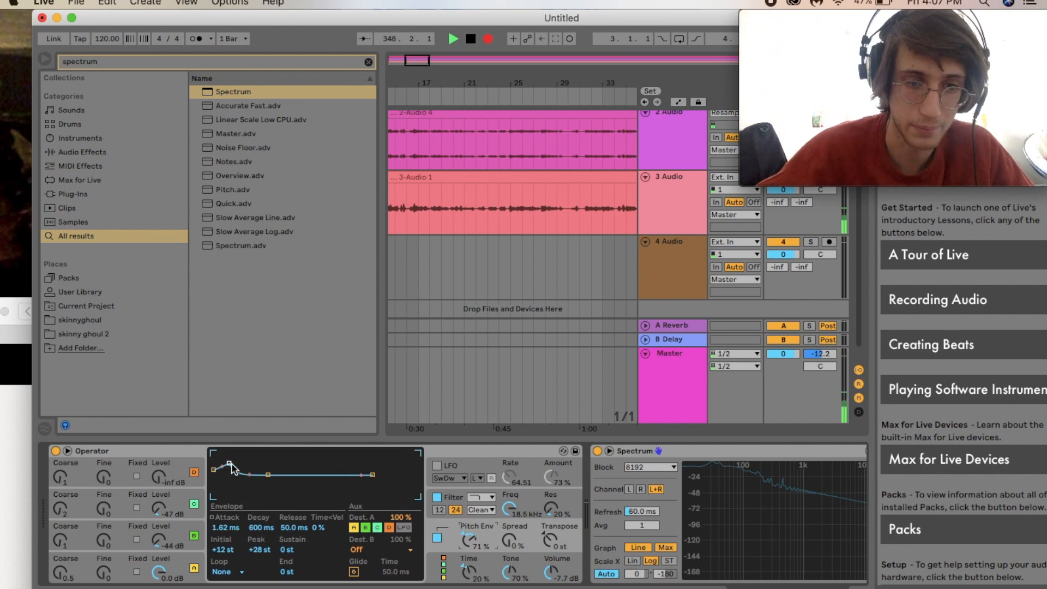
Step: Try the OSR circuit for Operator's filter, set the filter drive to 3.19 dB, and switch the circuit to PRD
{"action": "left_click", "coordinate": [461, 502]}
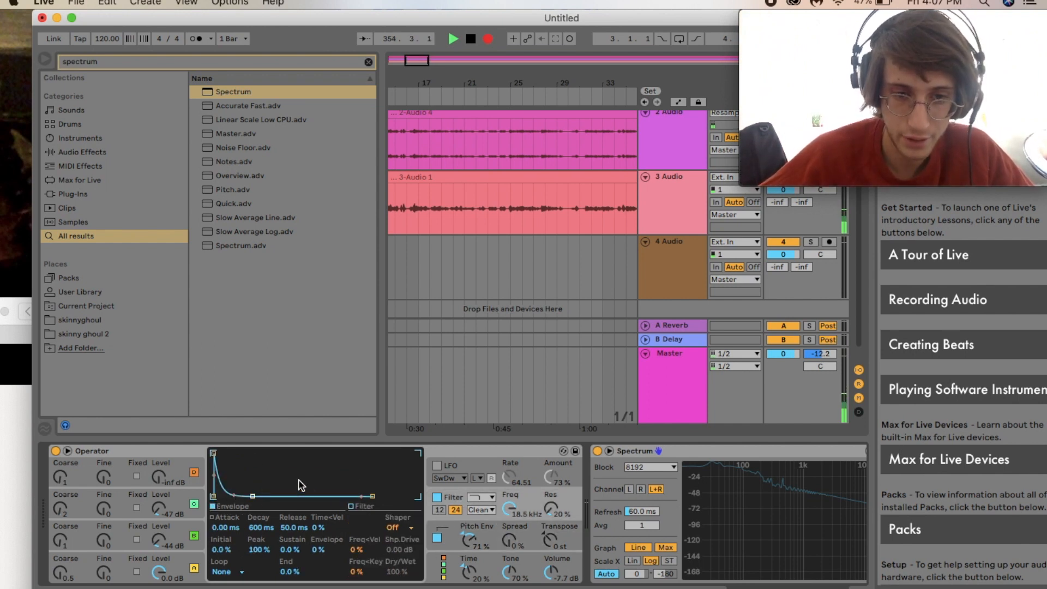
{"action": "left_click", "coordinate": [490, 509]}
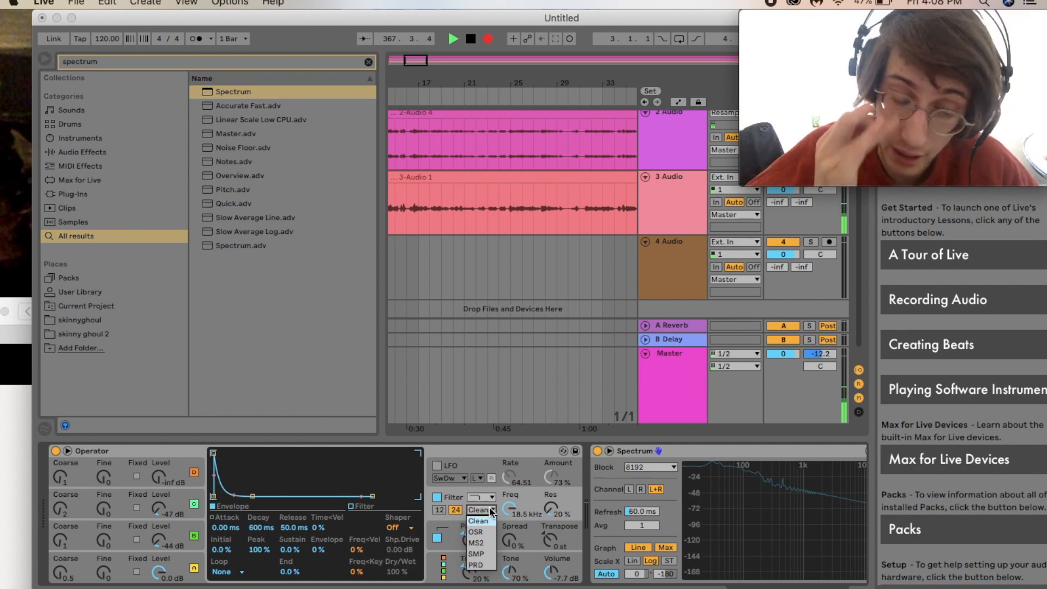
{"action": "left_click", "coordinate": [486, 522]}
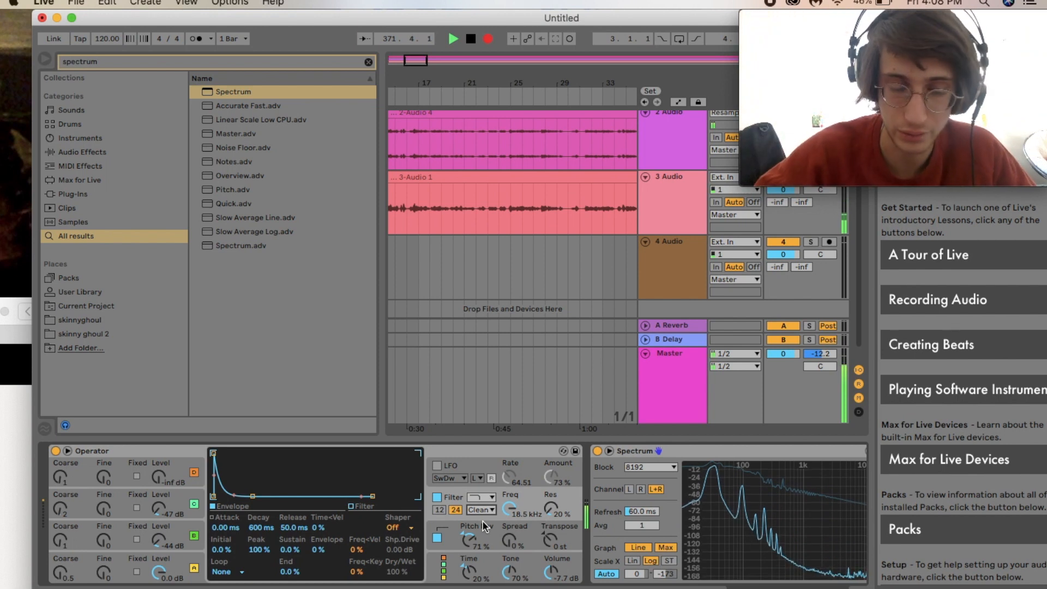
{"action": "left_click", "coordinate": [482, 510]}
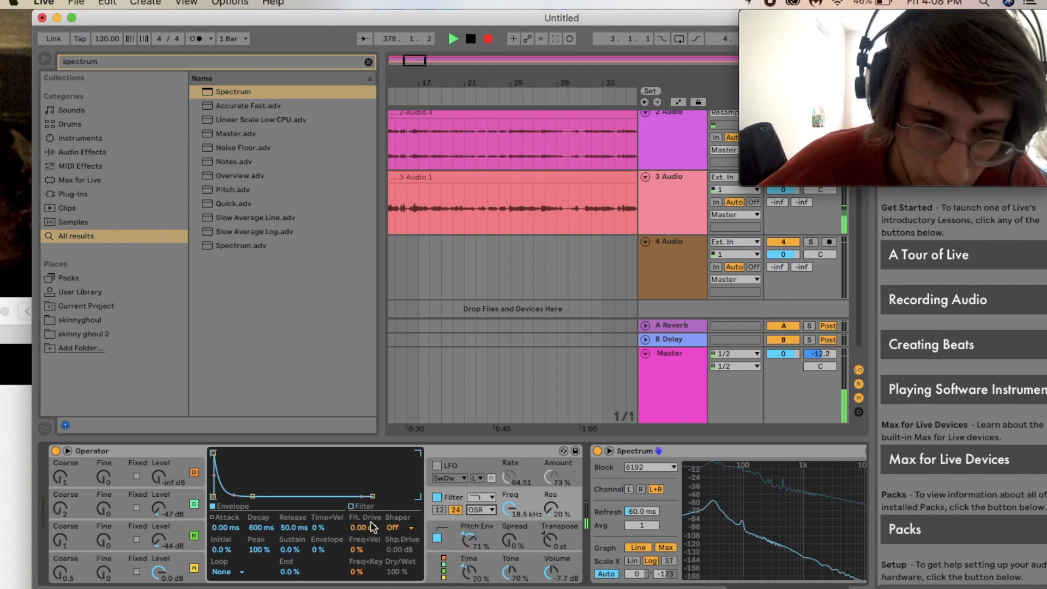
{"action": "left_click_drag", "start_coordinate": [368, 527], "coordinate": [368, 524]}
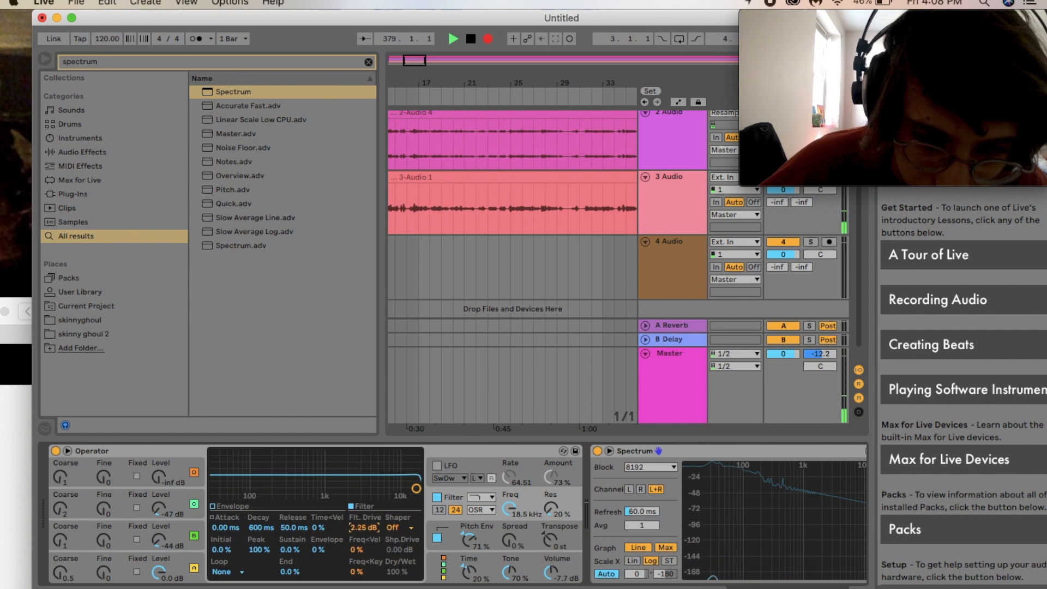
{"action": "left_click_drag", "start_coordinate": [364, 527], "coordinate": [364, 541]}
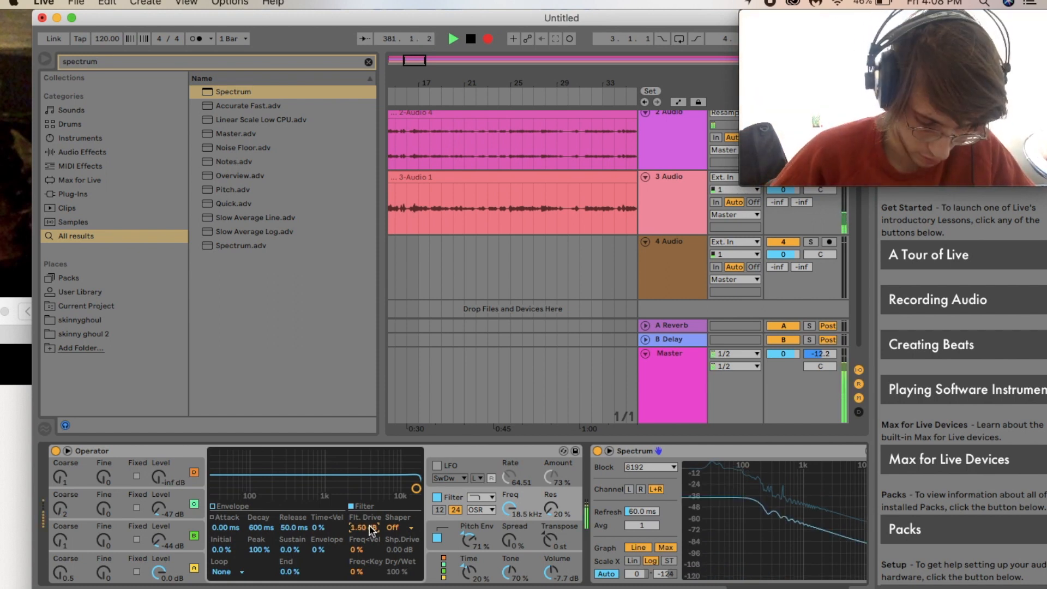
{"action": "left_click", "coordinate": [481, 510]}
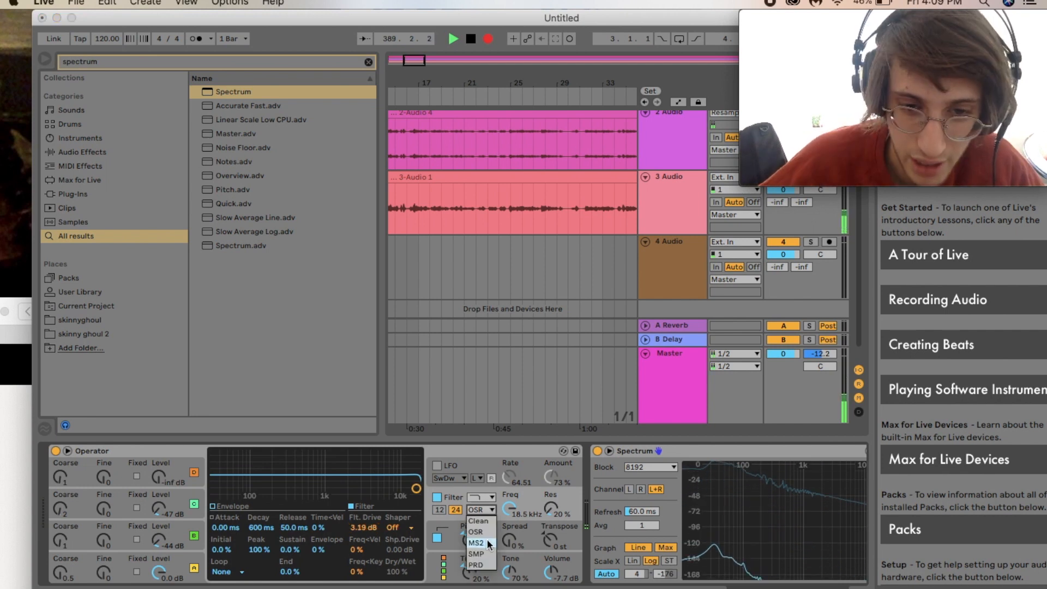
{"action": "left_click", "coordinate": [479, 540]}
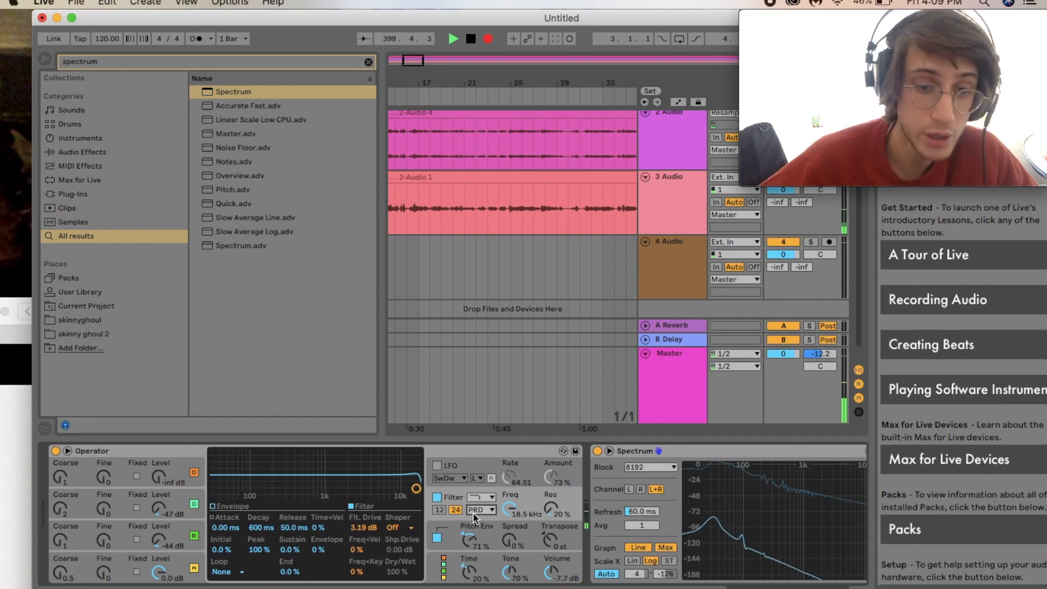
Step: Set the filter's shaper to Sine and adjust the shaper drive
{"action": "left_click", "coordinate": [403, 527]}
{"action": "left_click", "coordinate": [395, 572]}
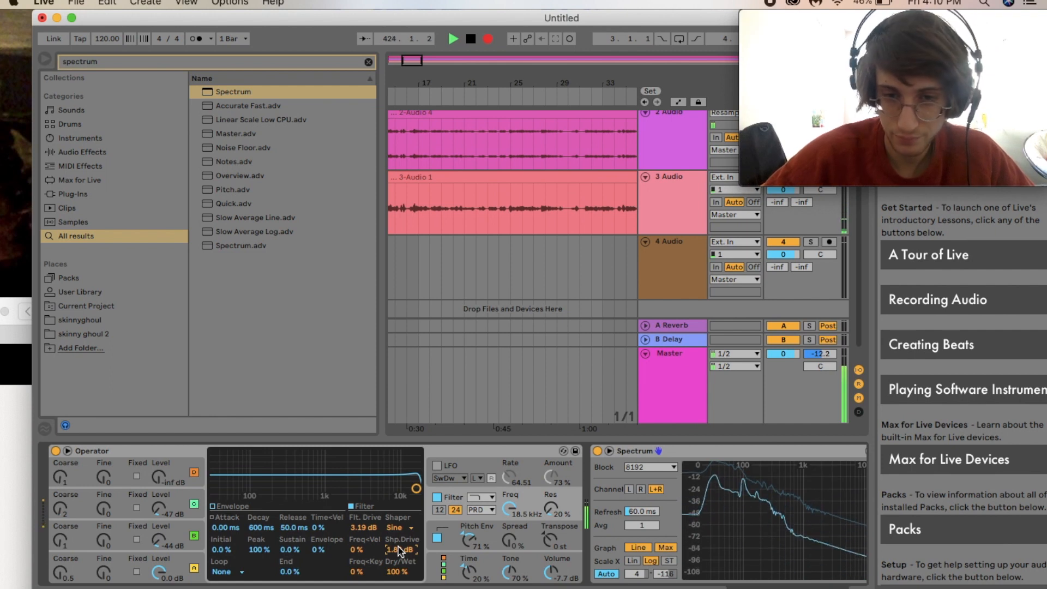
{"action": "left_click_drag", "start_coordinate": [401, 549], "coordinate": [401, 564]}
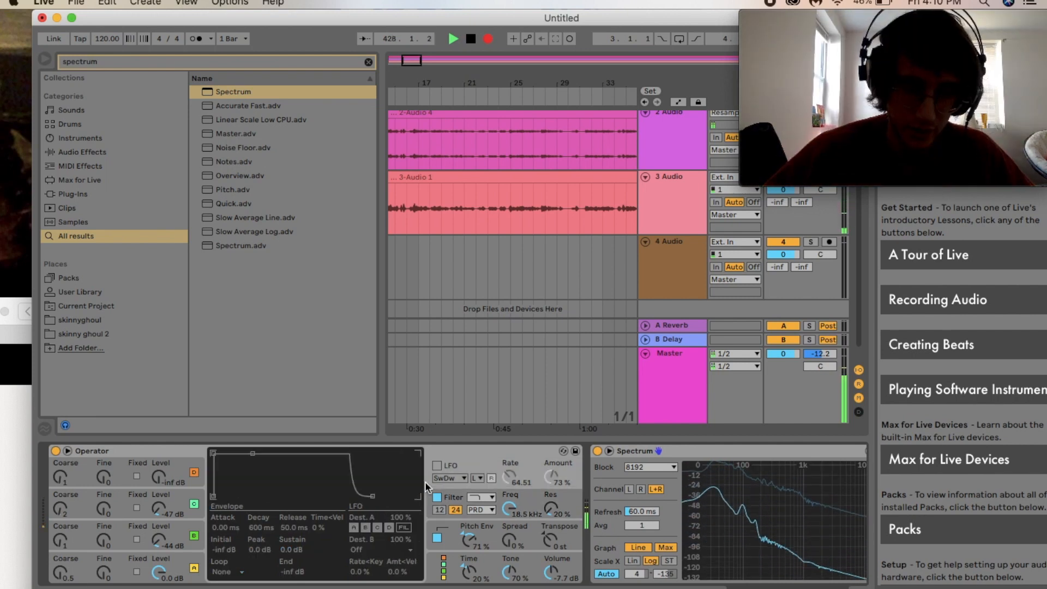
Step: Switch Operator's display between the pitch envelope and filter settings to review both
{"action": "left_click", "coordinate": [456, 532]}
{"action": "left_click", "coordinate": [458, 500]}
{"action": "left_click", "coordinate": [463, 522]}
{"action": "left_click", "coordinate": [457, 501]}
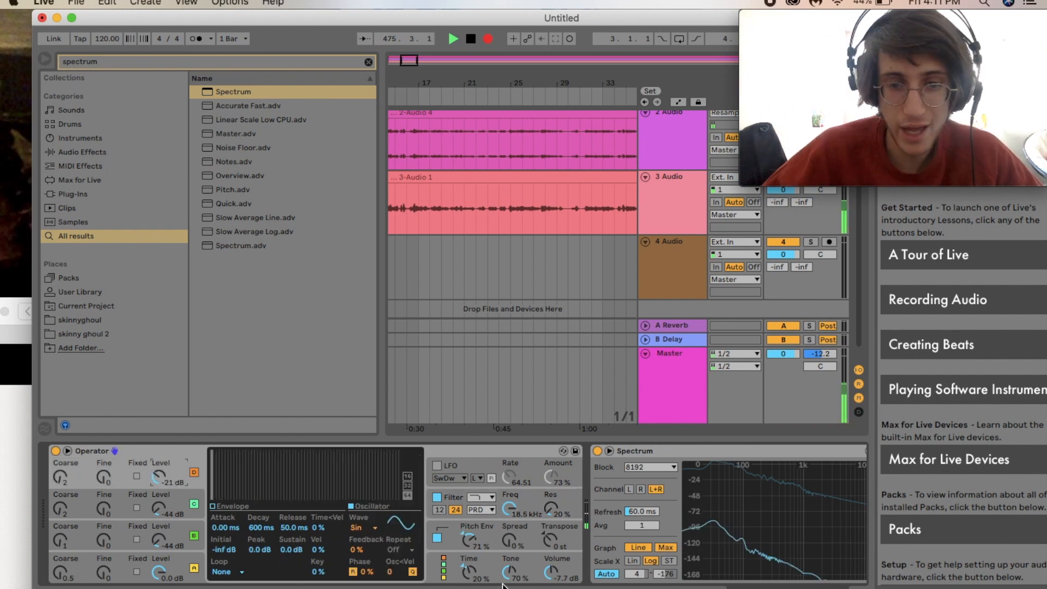
Step: Bring the whole Spectrum device into view and move the Live window so the end of the device chain is uncovered
{"action": "scroll", "coordinate": [507, 545], "scroll_direction": "right", "scroll_amount": 4}
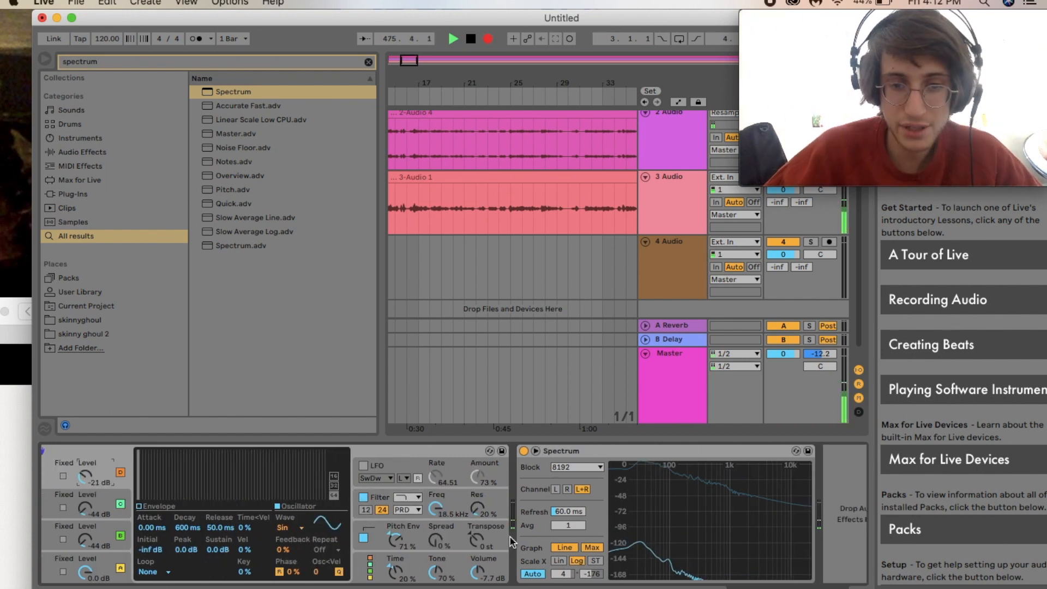
{"action": "left_click_drag", "start_coordinate": [569, 25], "coordinate": [403, 25]}
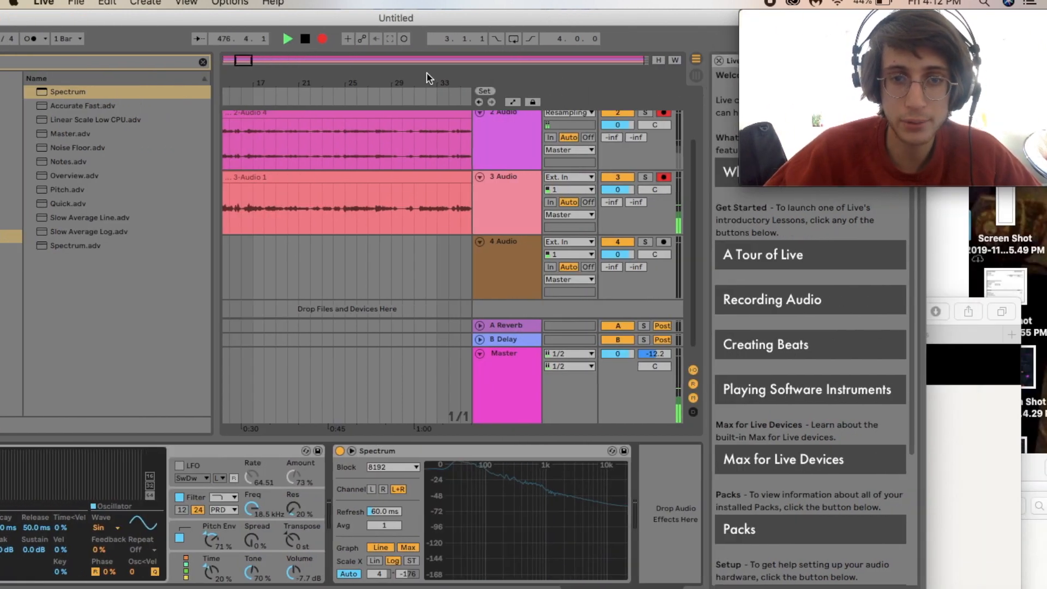